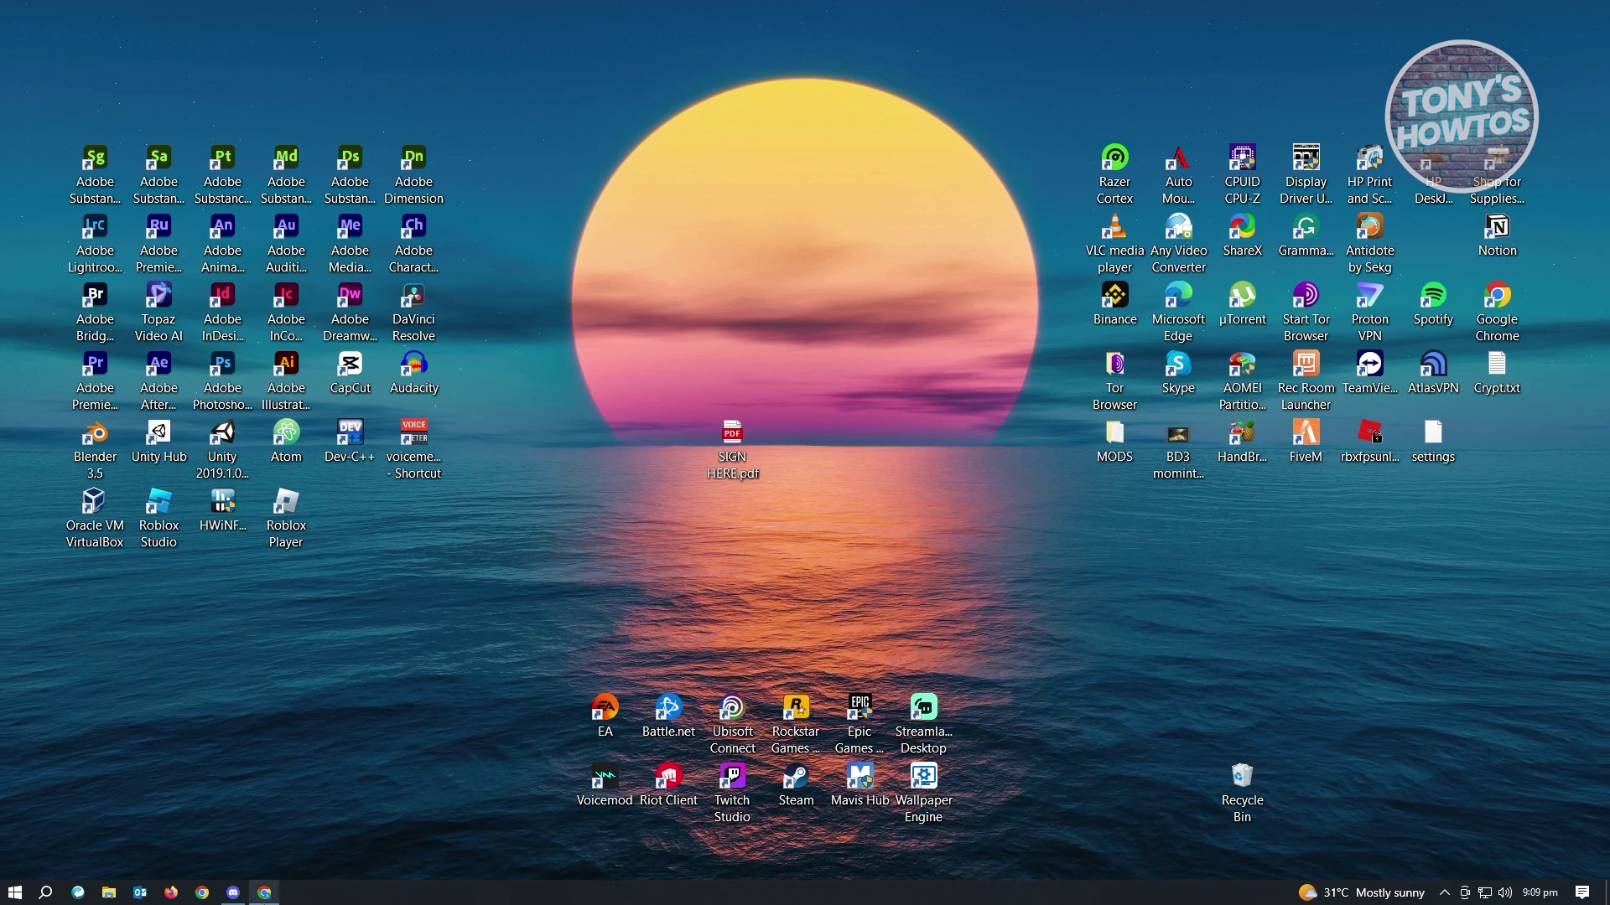
- Search Google for 'adobe acrobat dc' in Chrome and download the Acrobat Reader installer
left_click(264, 892)
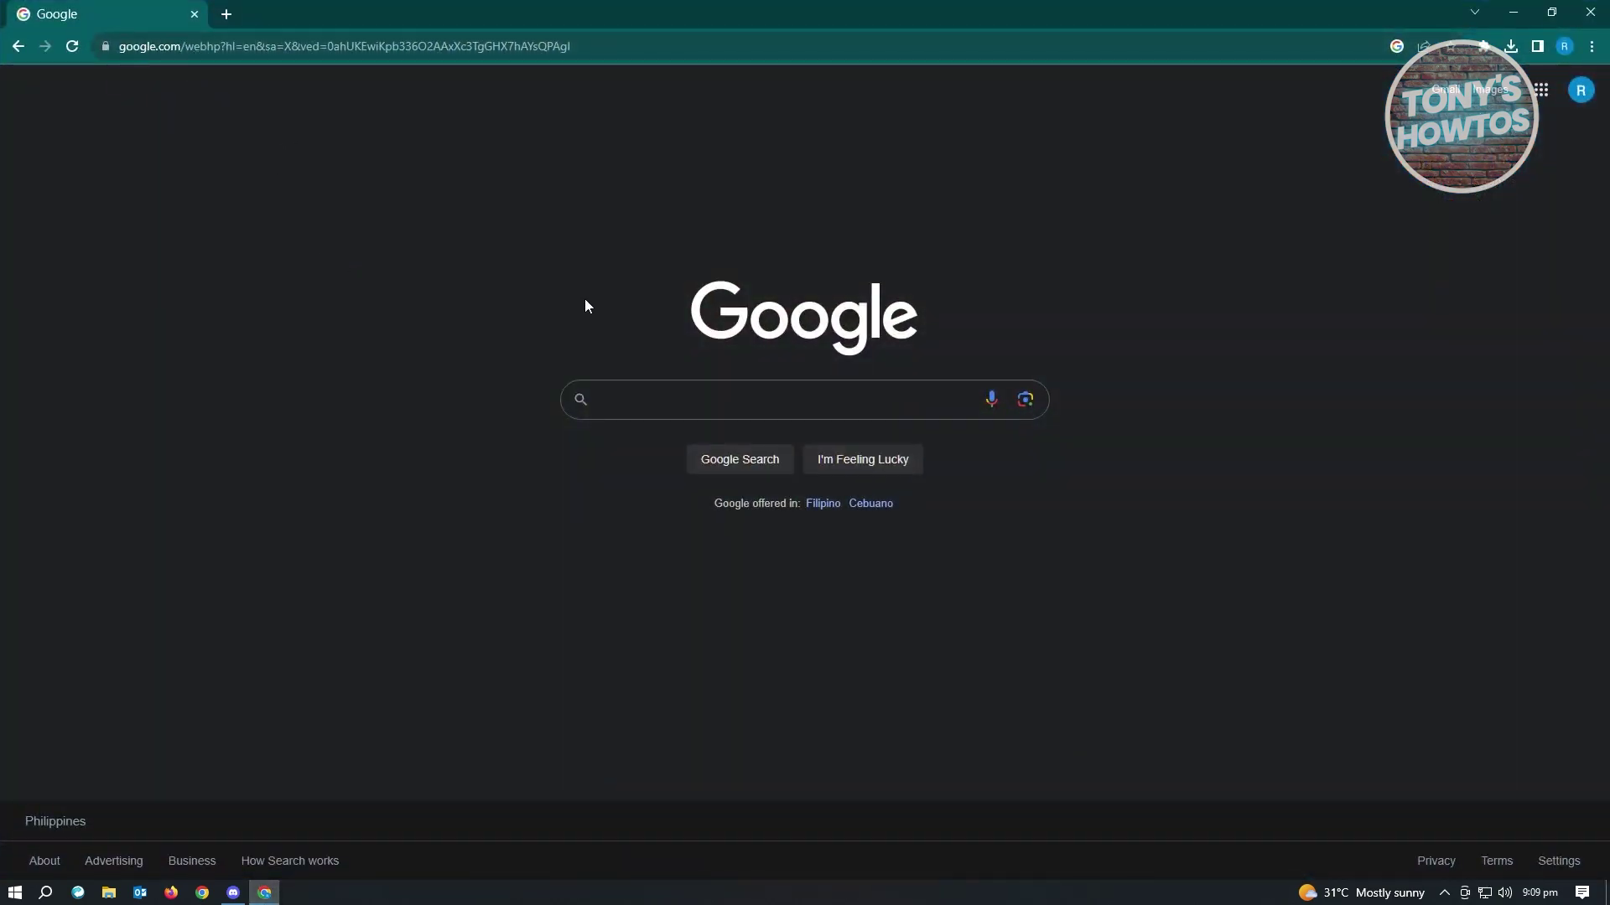
left_click(667, 399)
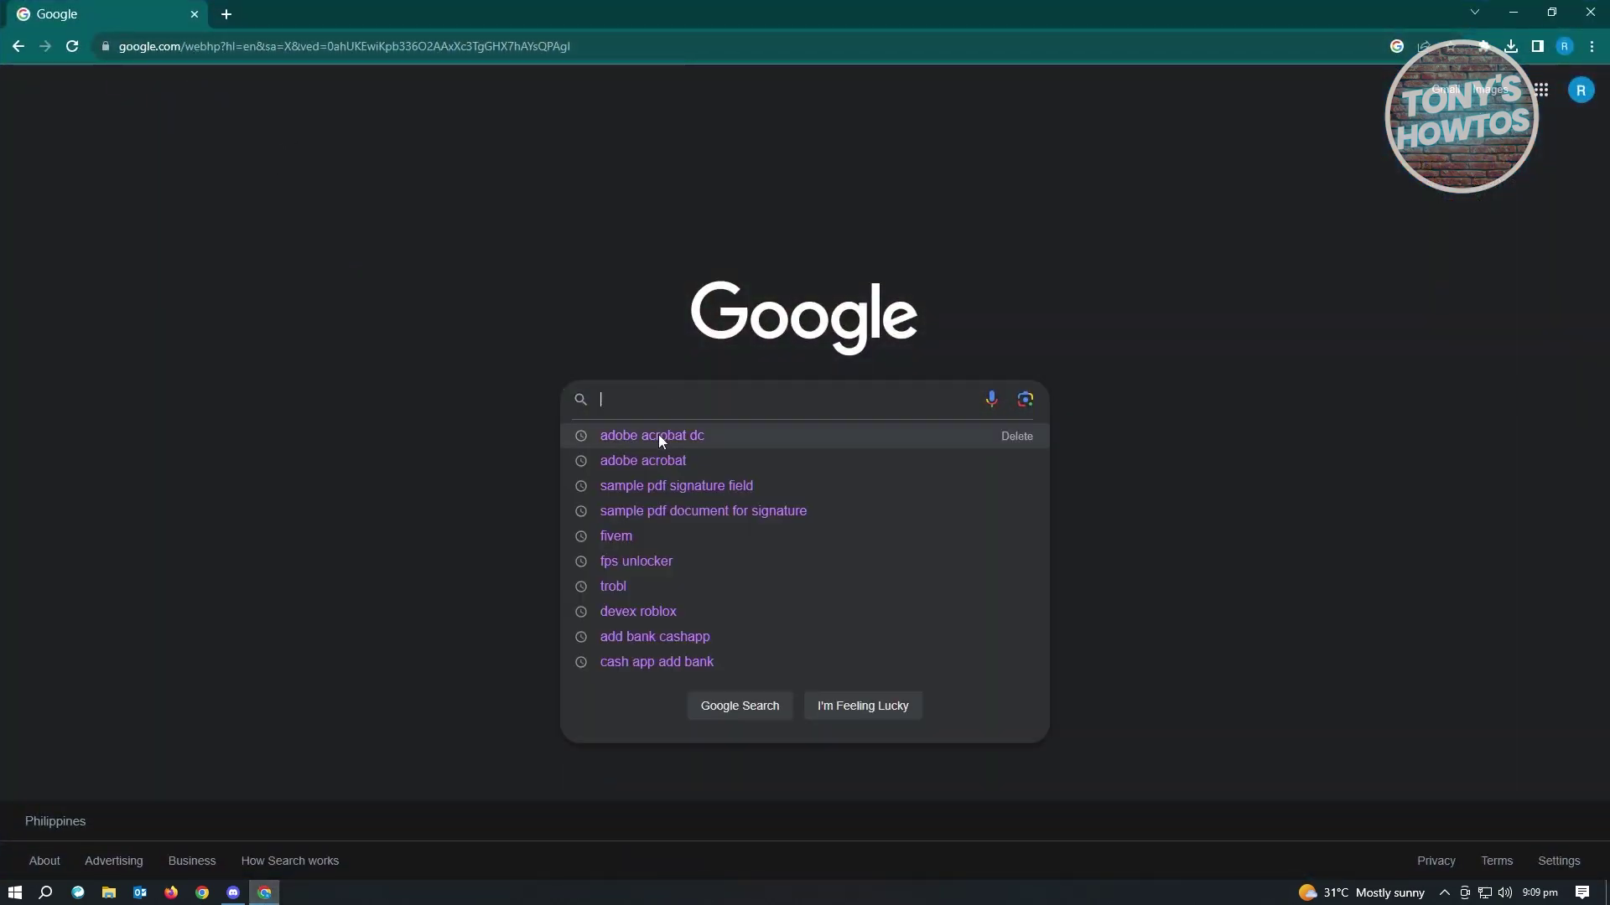
left_click(658, 435)
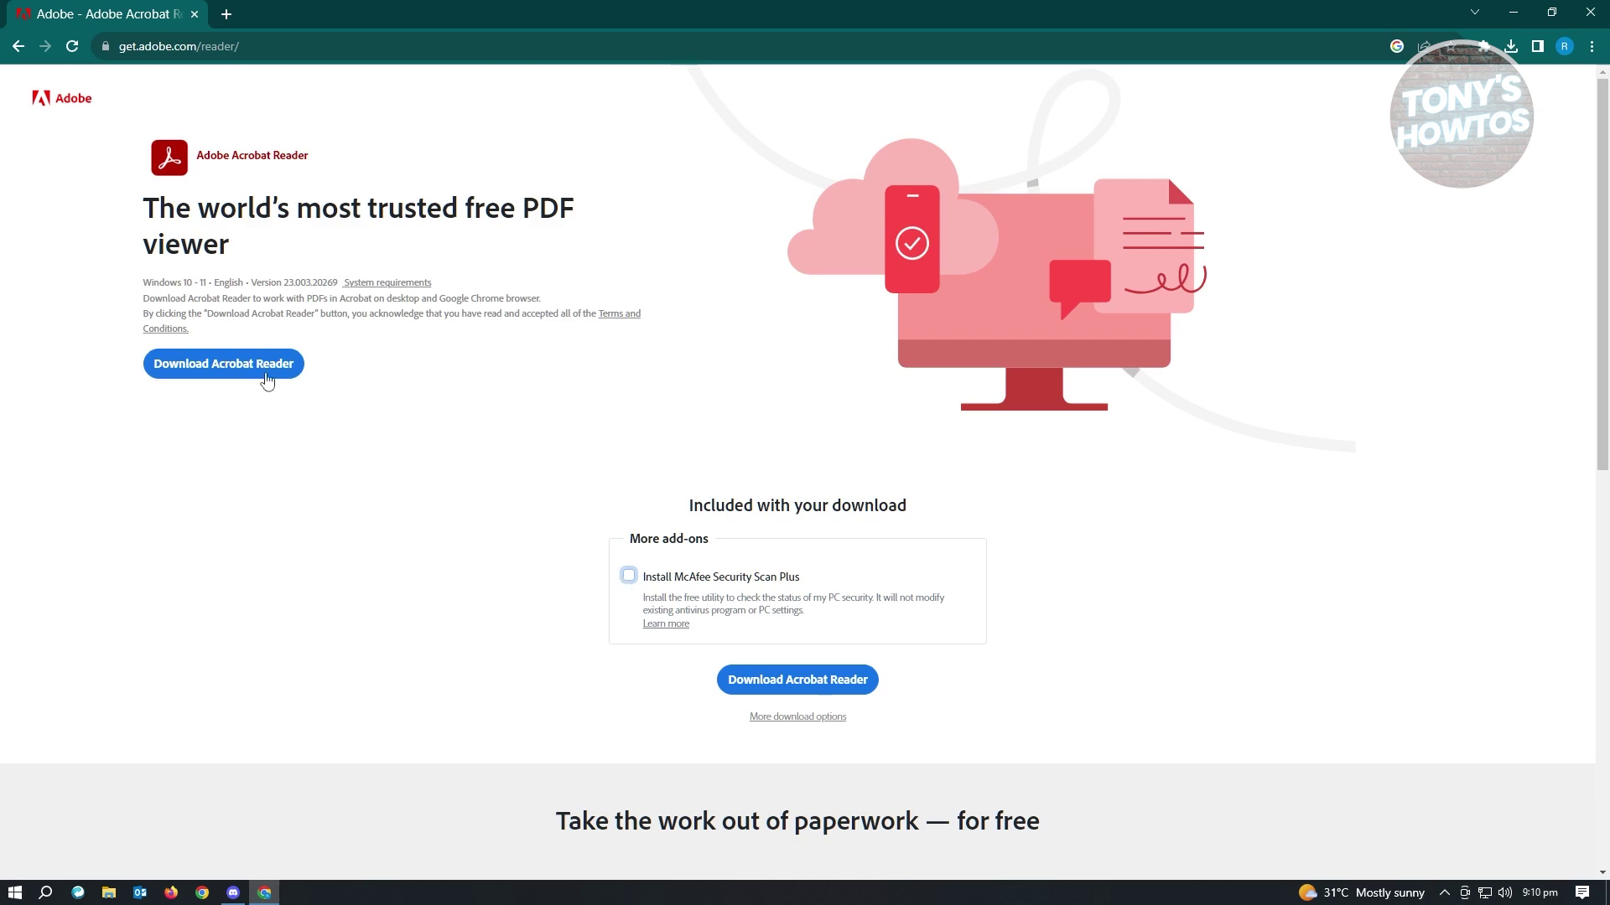
left_click(265, 374)
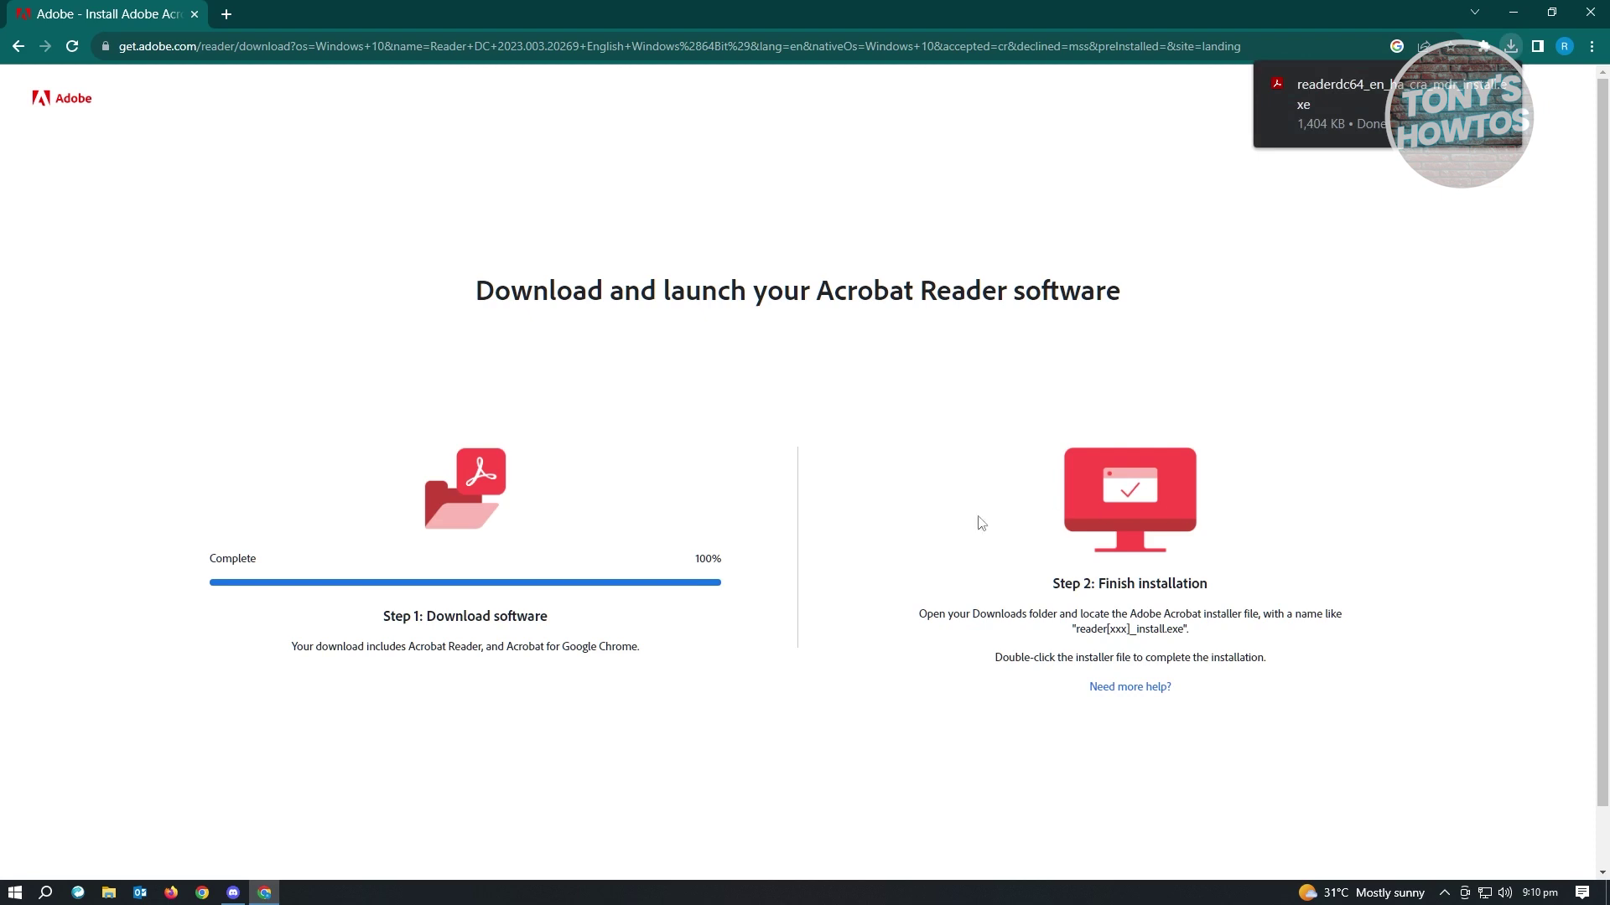
- Show the Reader installer in Downloads, then minimize File Explorer and Chrome
left_click(1473, 90)
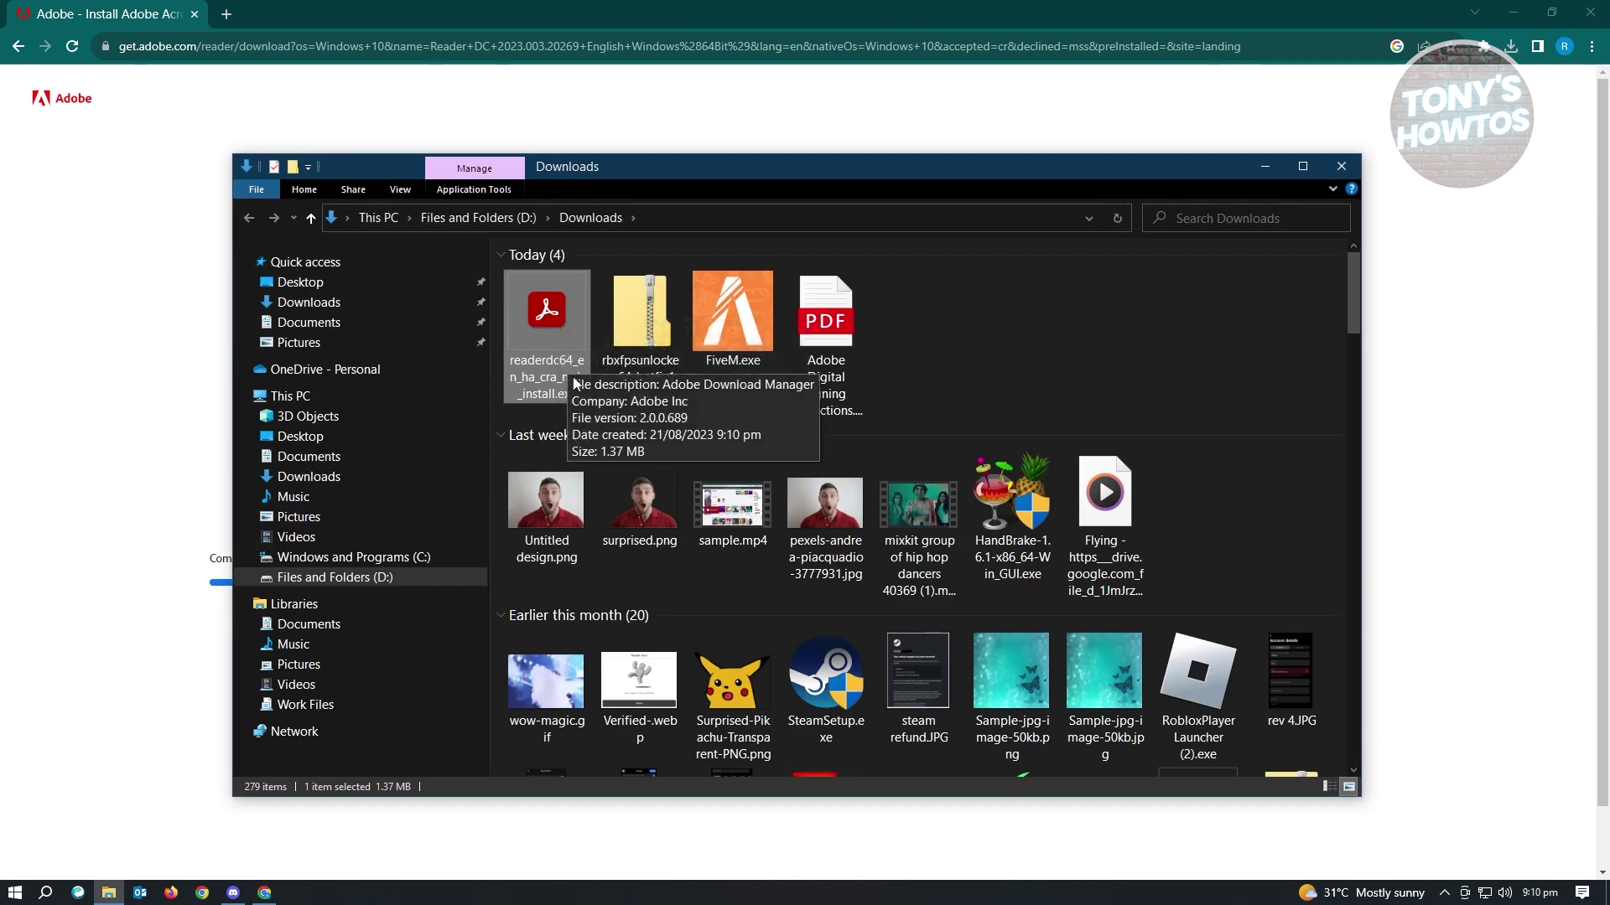
left_click(1265, 169)
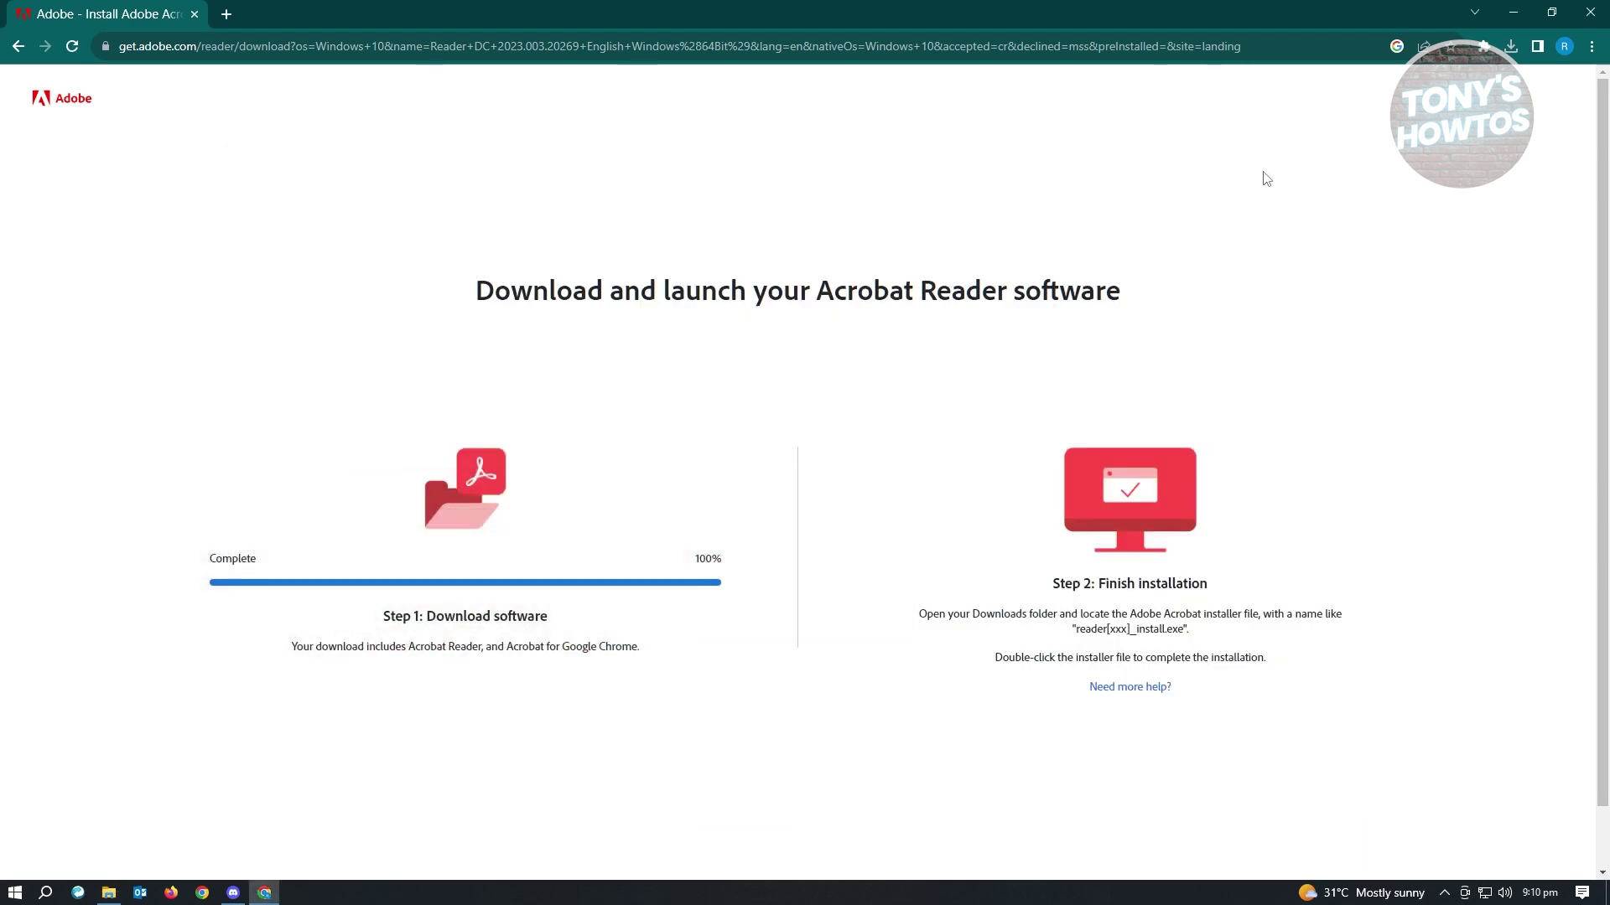
left_click(1512, 19)
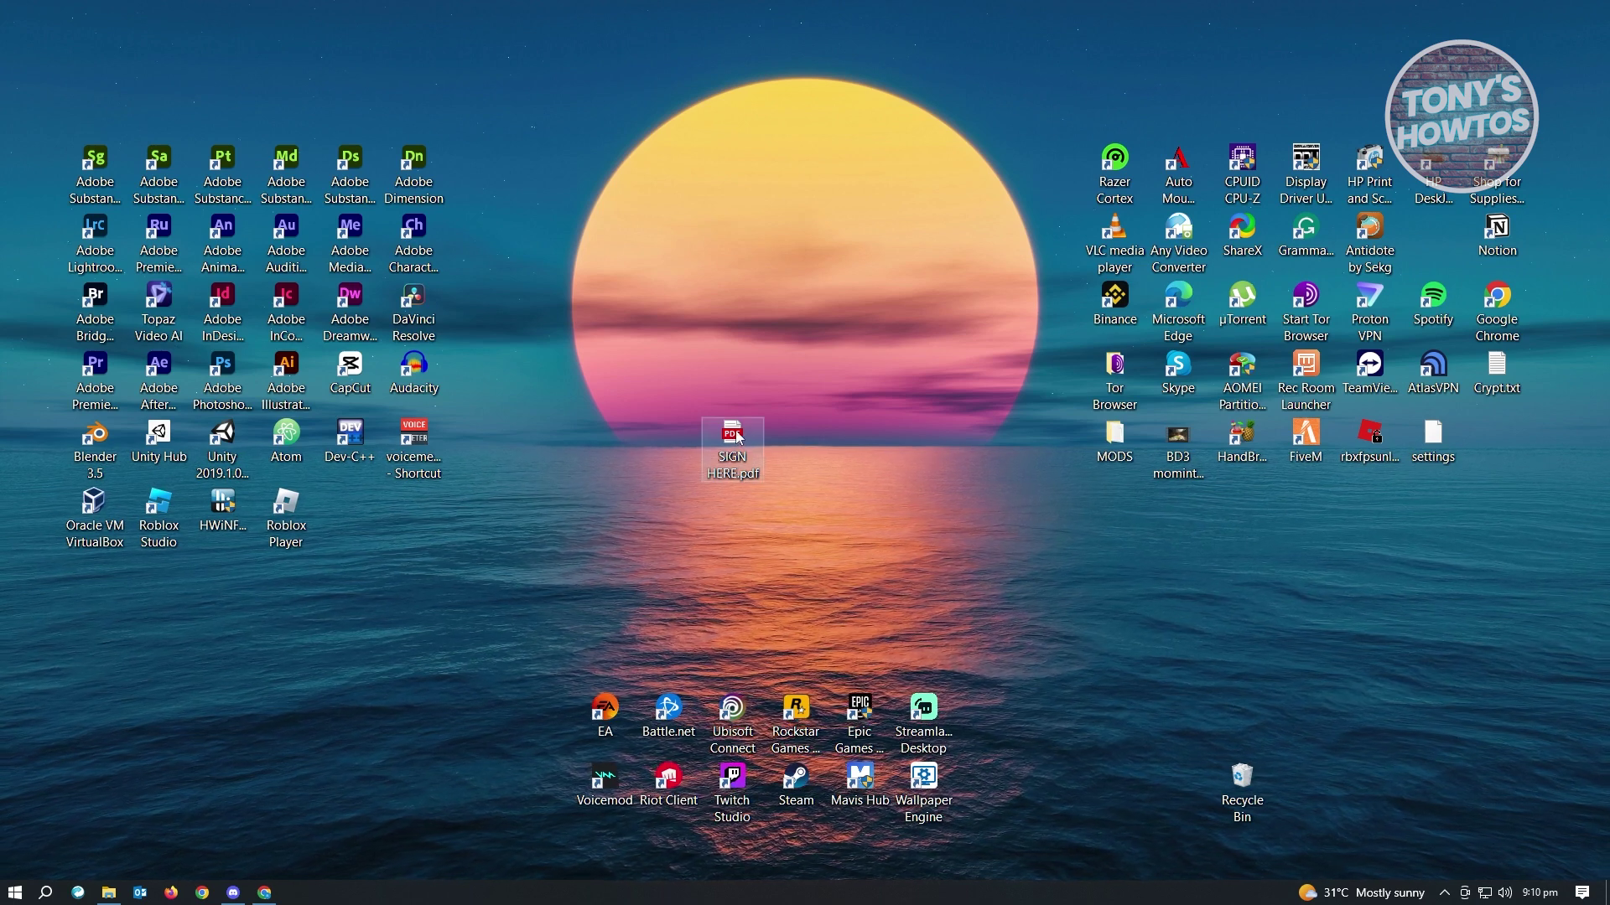
- Open SIGN HERE.pdf from the desktop in Adobe Acrobat DC using Open with
mouse_move(738, 436)
left_mouse_down()
mouse_move(747, 370)
mouse_move(731, 441)
left_mouse_up()
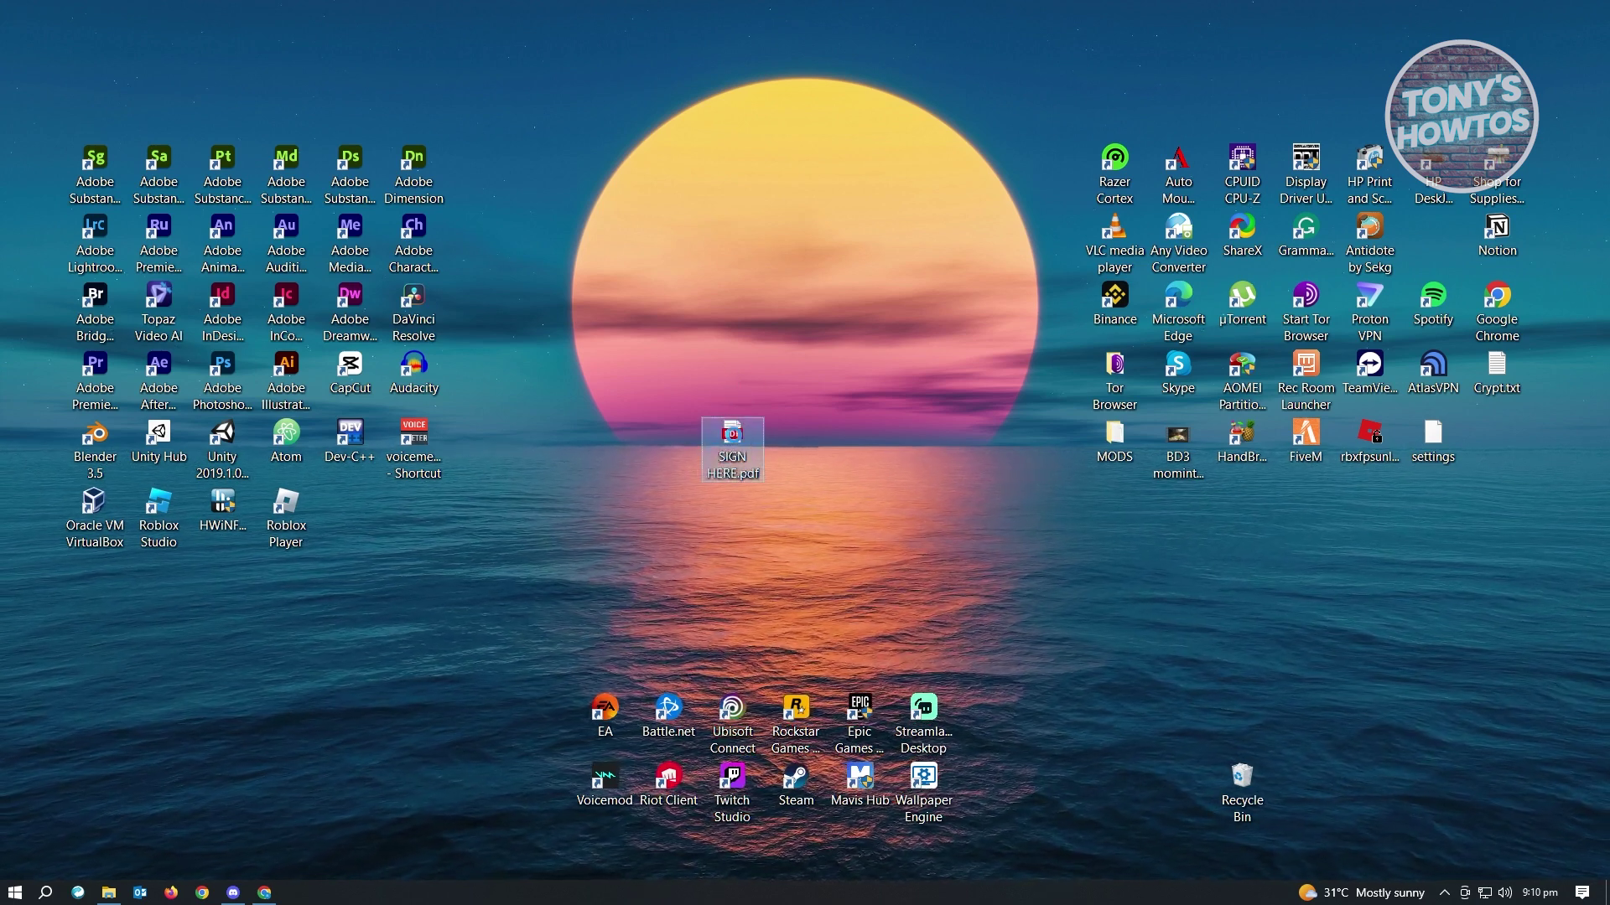
right_click(736, 455)
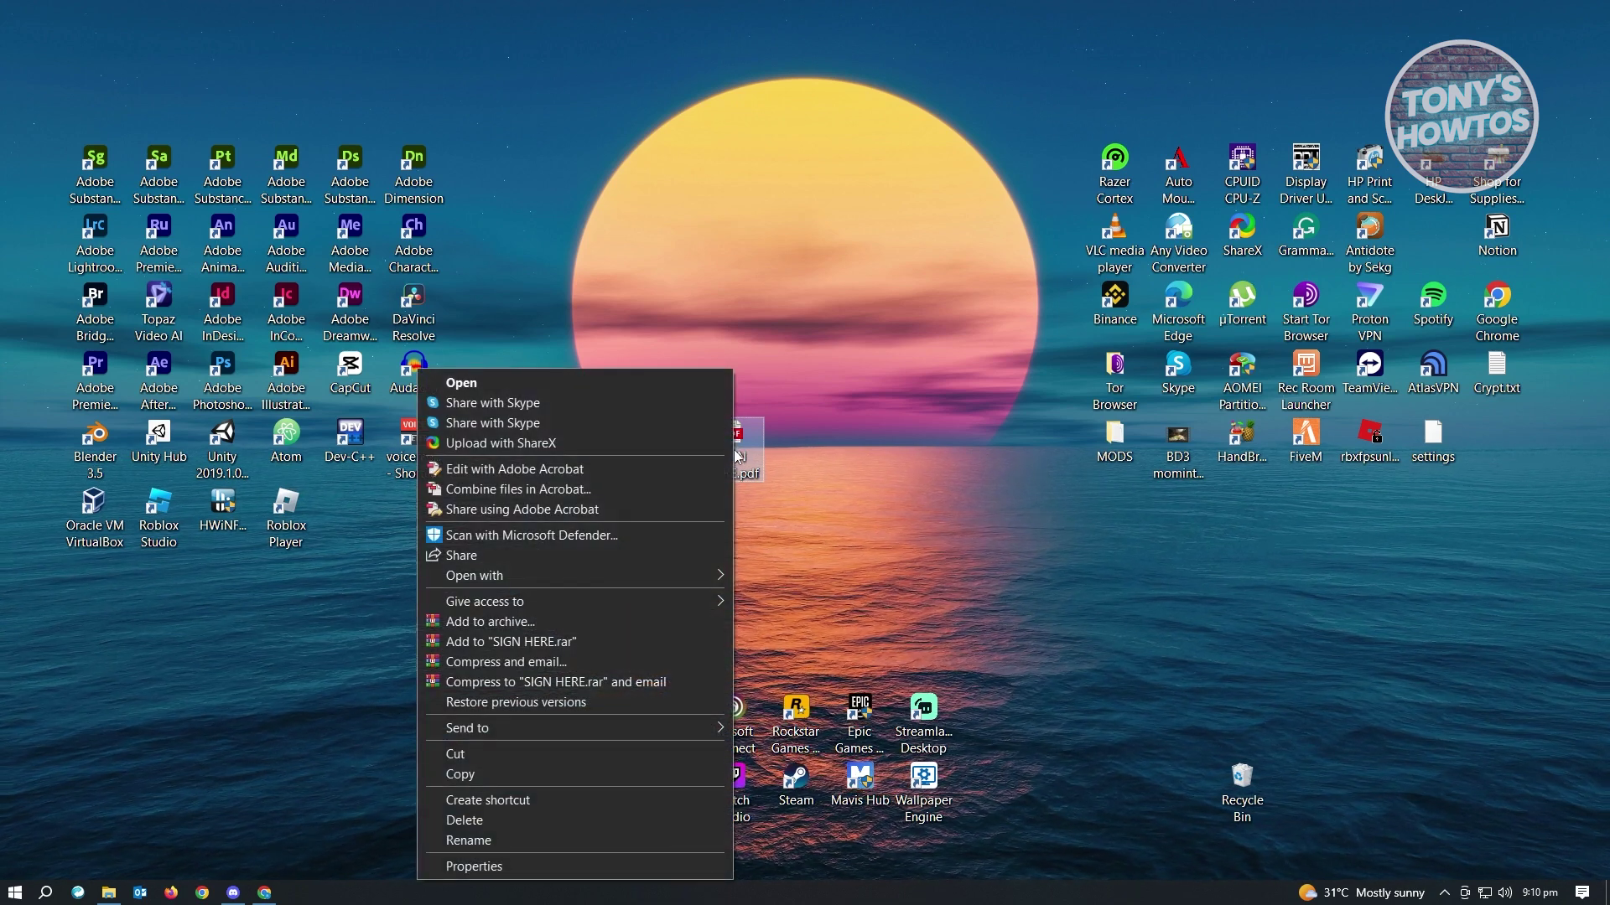
left_click(845, 457)
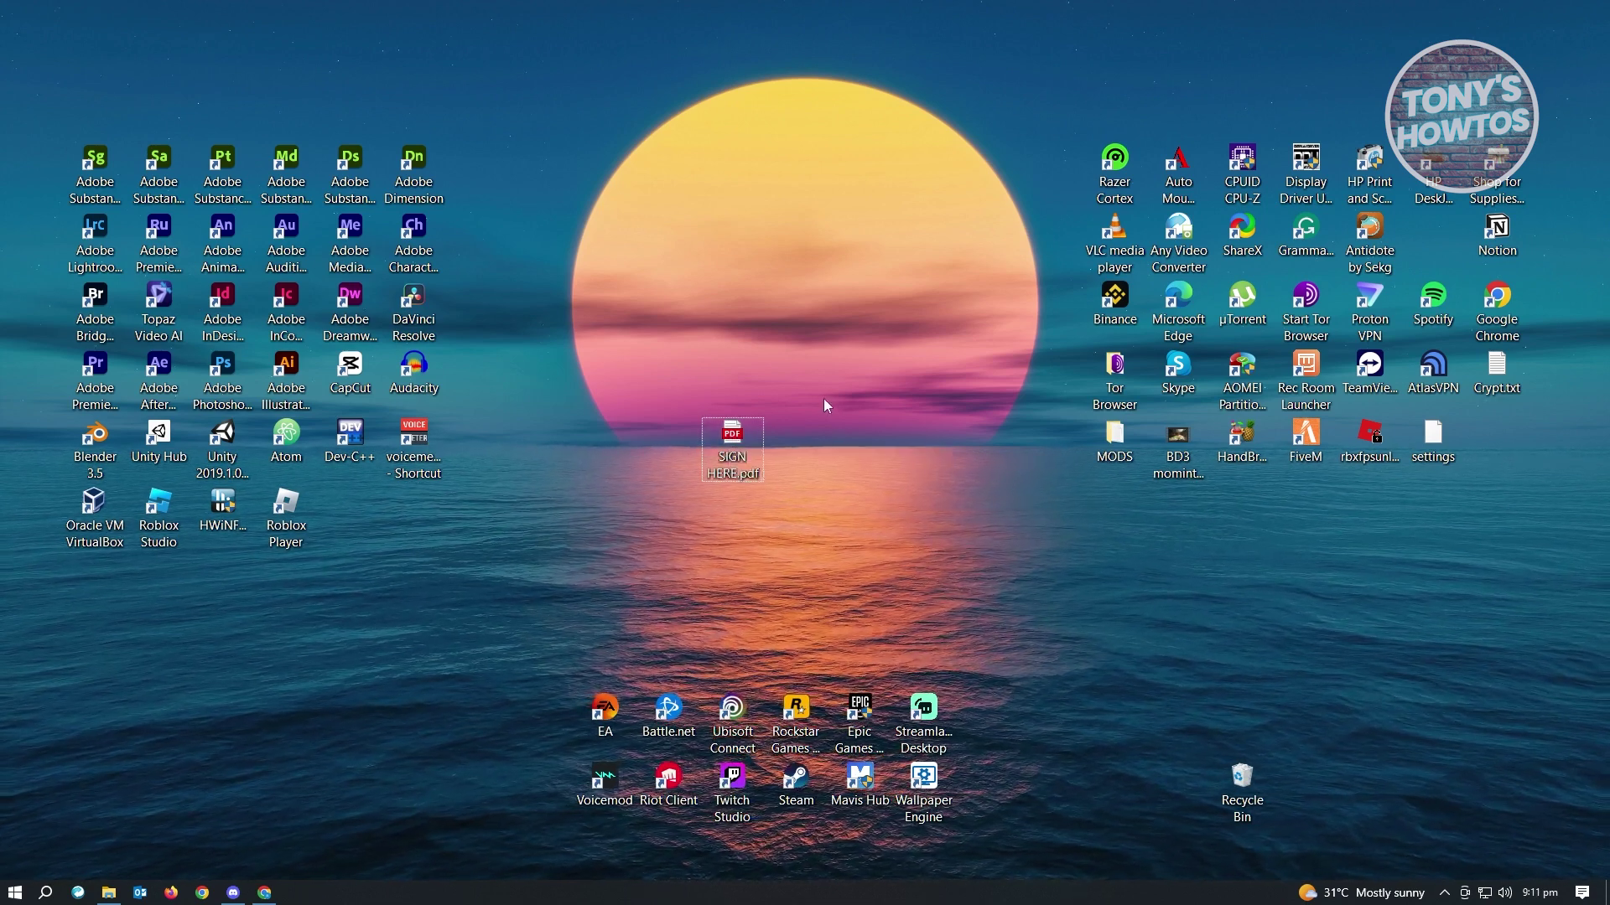
right_click(731, 443)
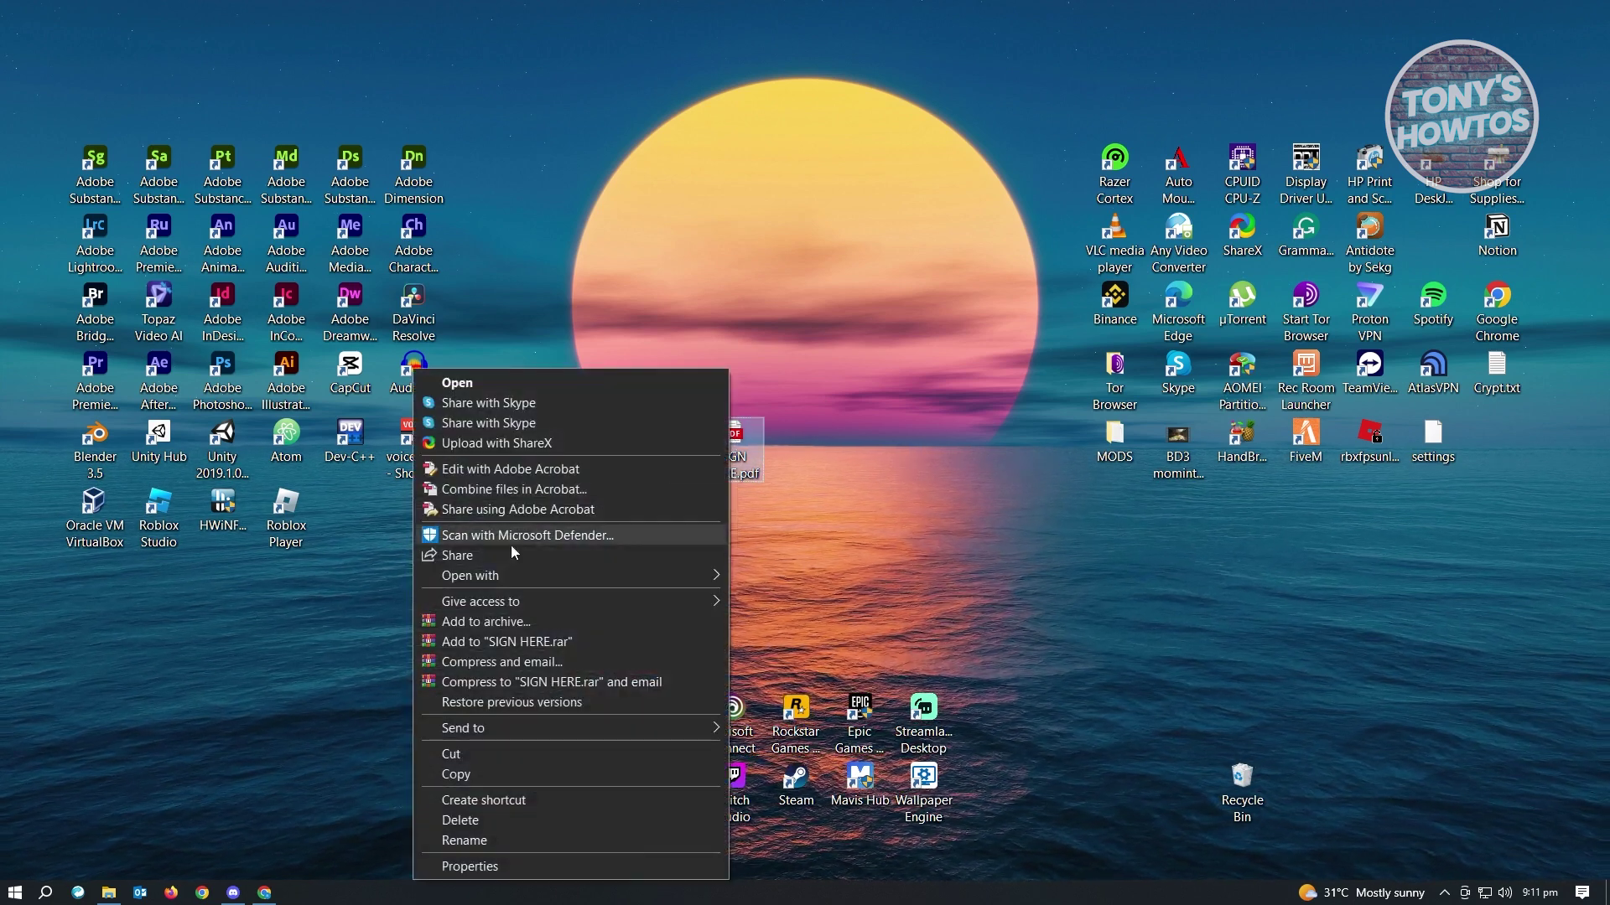
mouse_move(487, 577)
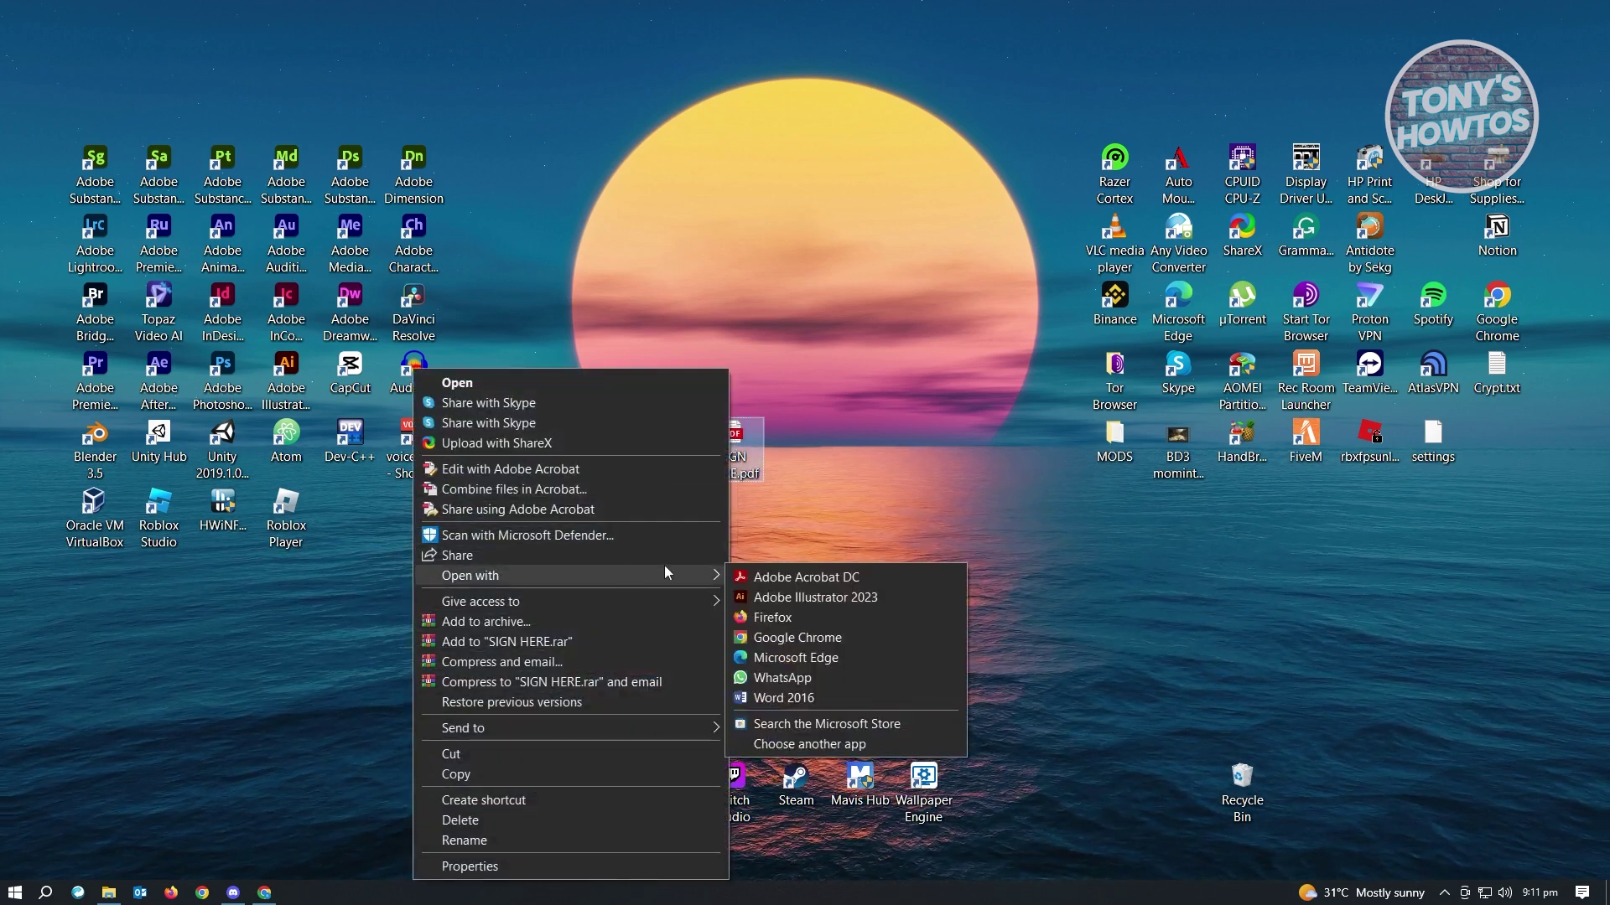
left_click(824, 583)
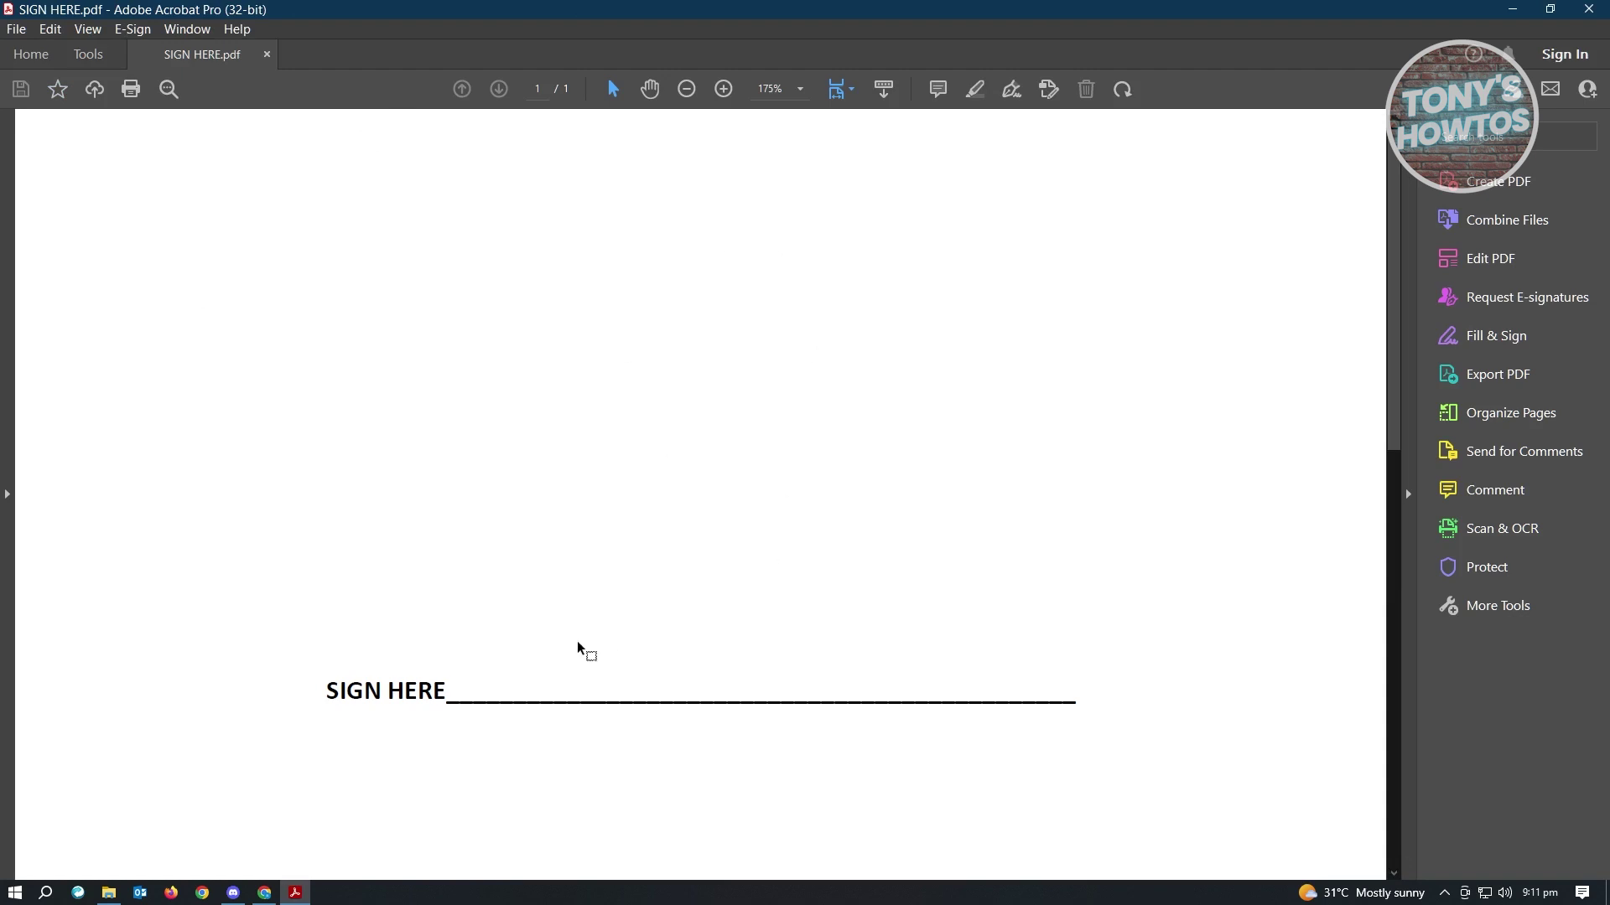
- Zoom out three steps so the whole page and SIGN HERE line fit in view
scroll(474, 612, "down", 2)
scroll(503, 561, "down", 6)
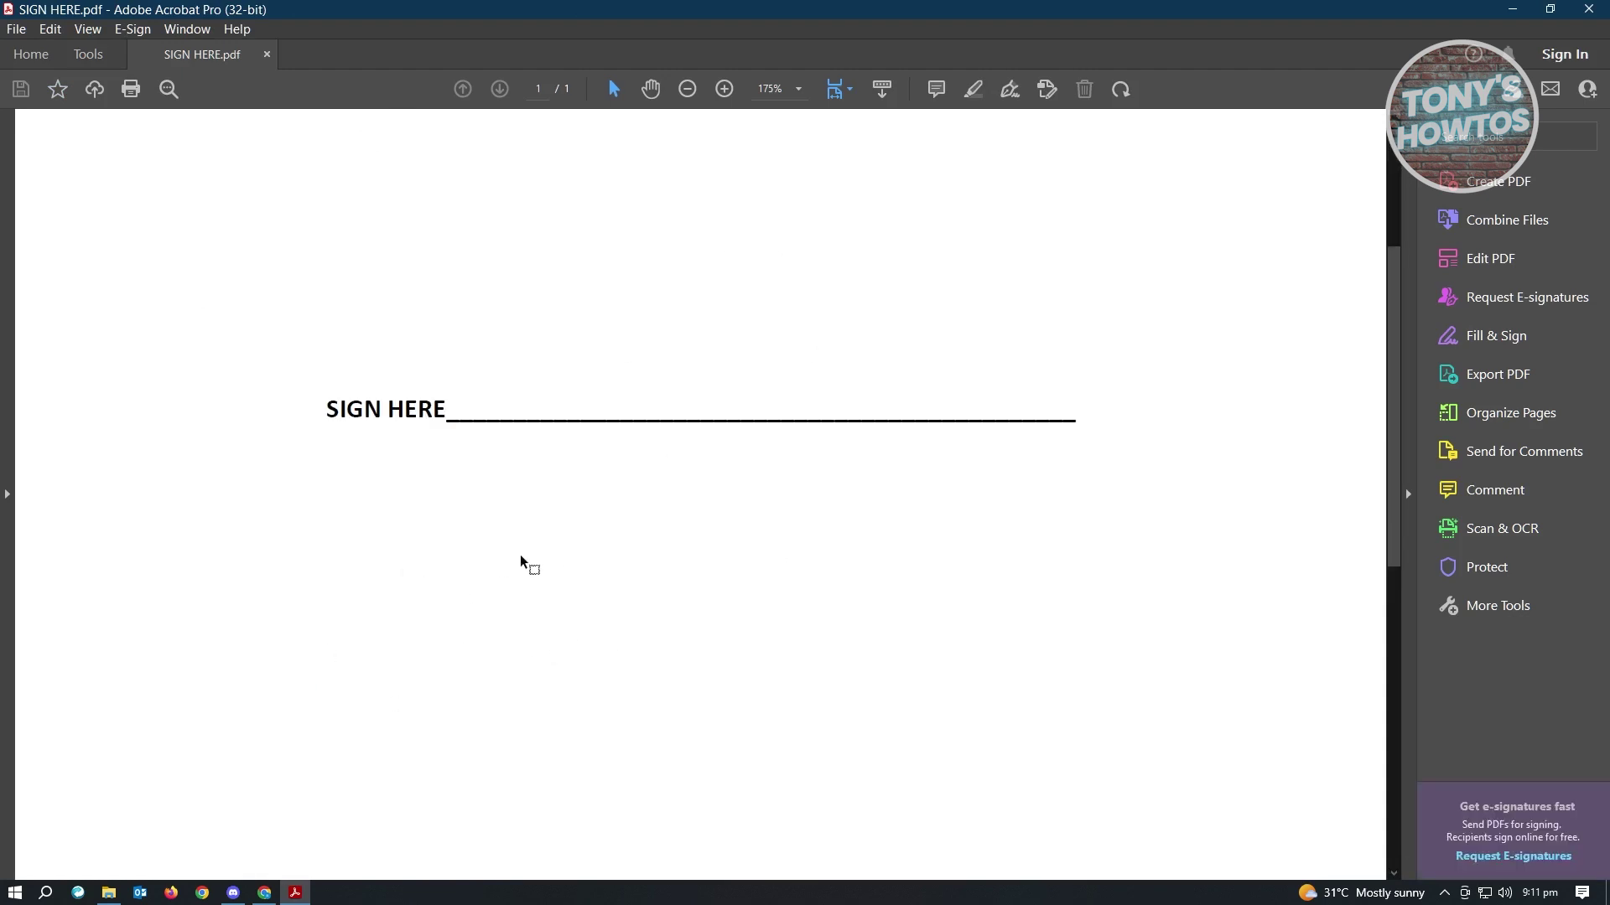
scroll(404, 506, "down", 5)
scroll(495, 507, "up", 8)
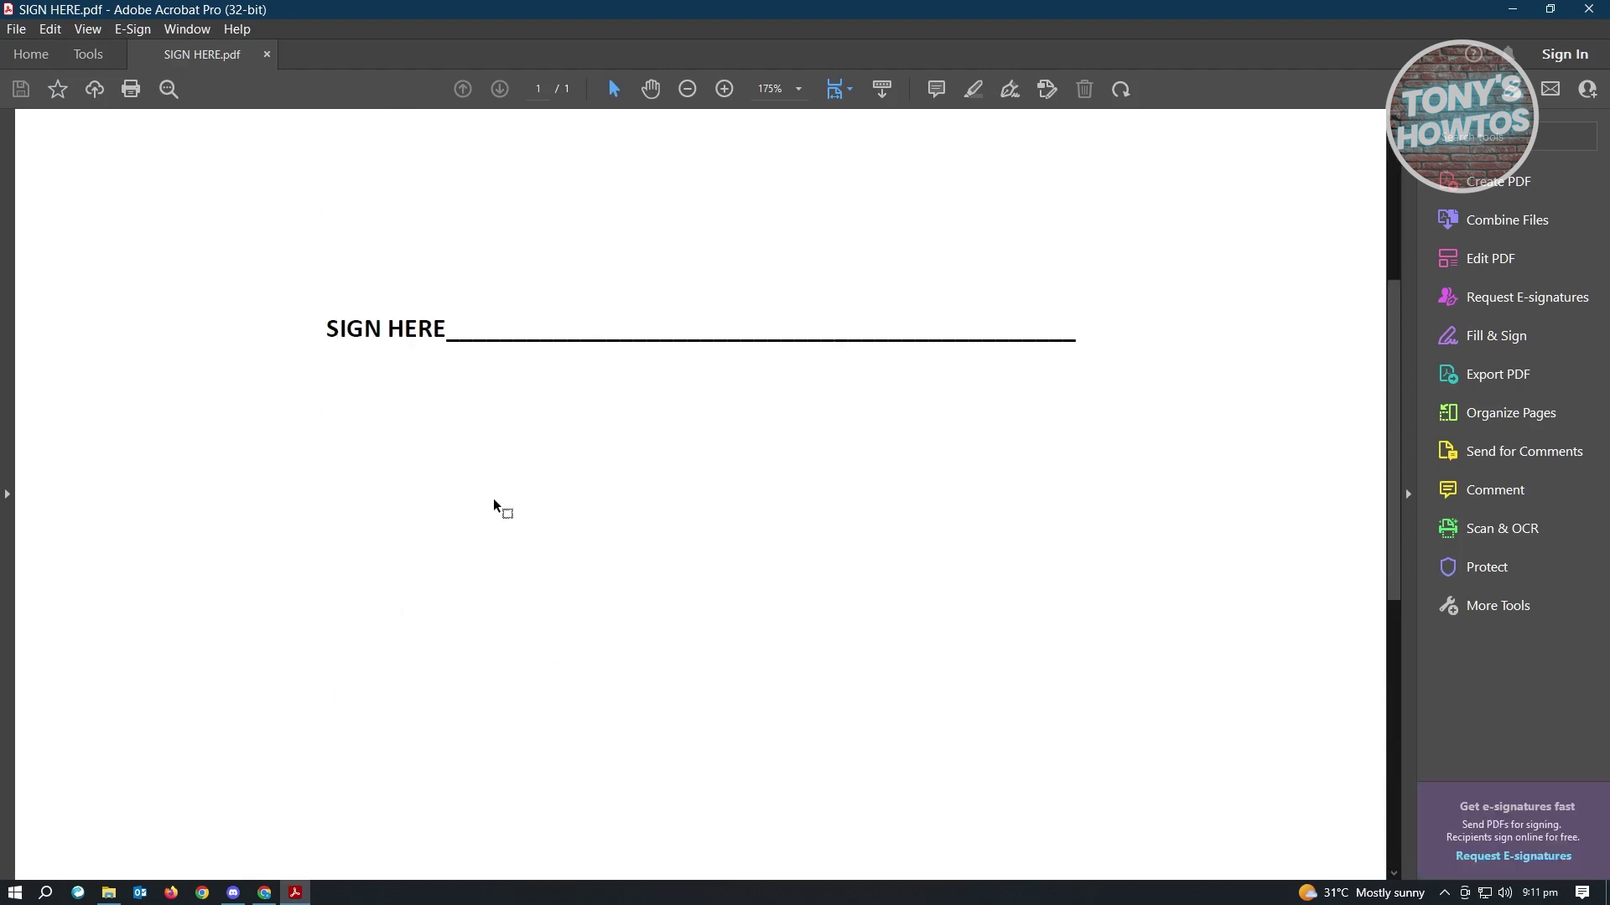
left_click(688, 89)
left_click(687, 89)
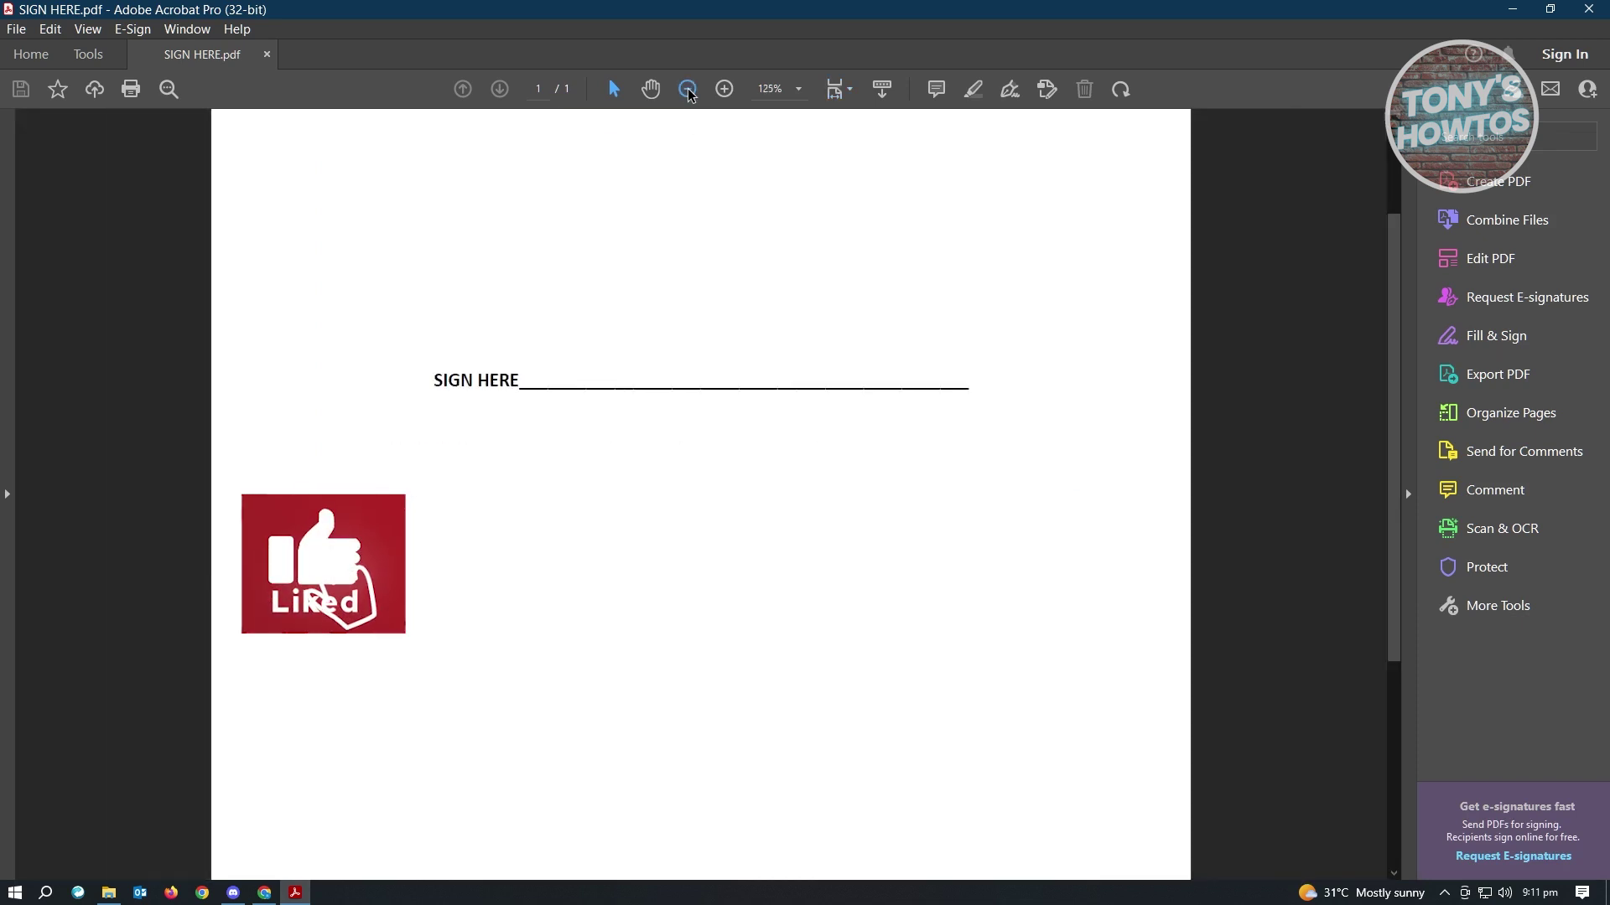
left_click(687, 89)
scroll(856, 424, "up", 3)
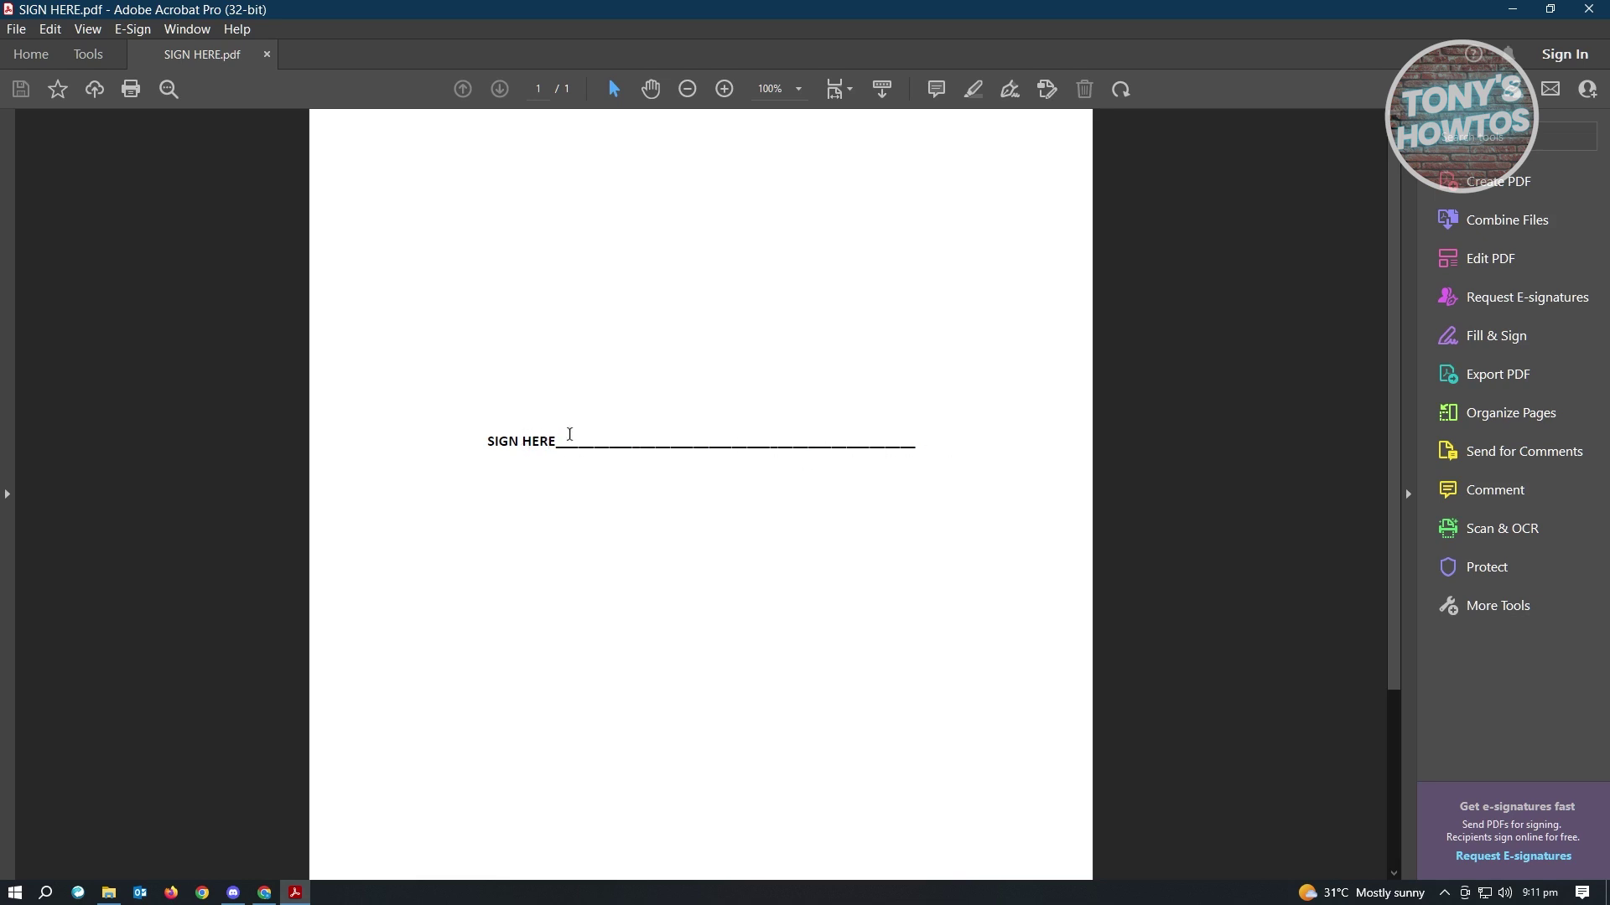
- Test-select the signature-line text, clear the selection, and close the add-text tip
left_click_drag(568, 438, 904, 432)
left_click(902, 439)
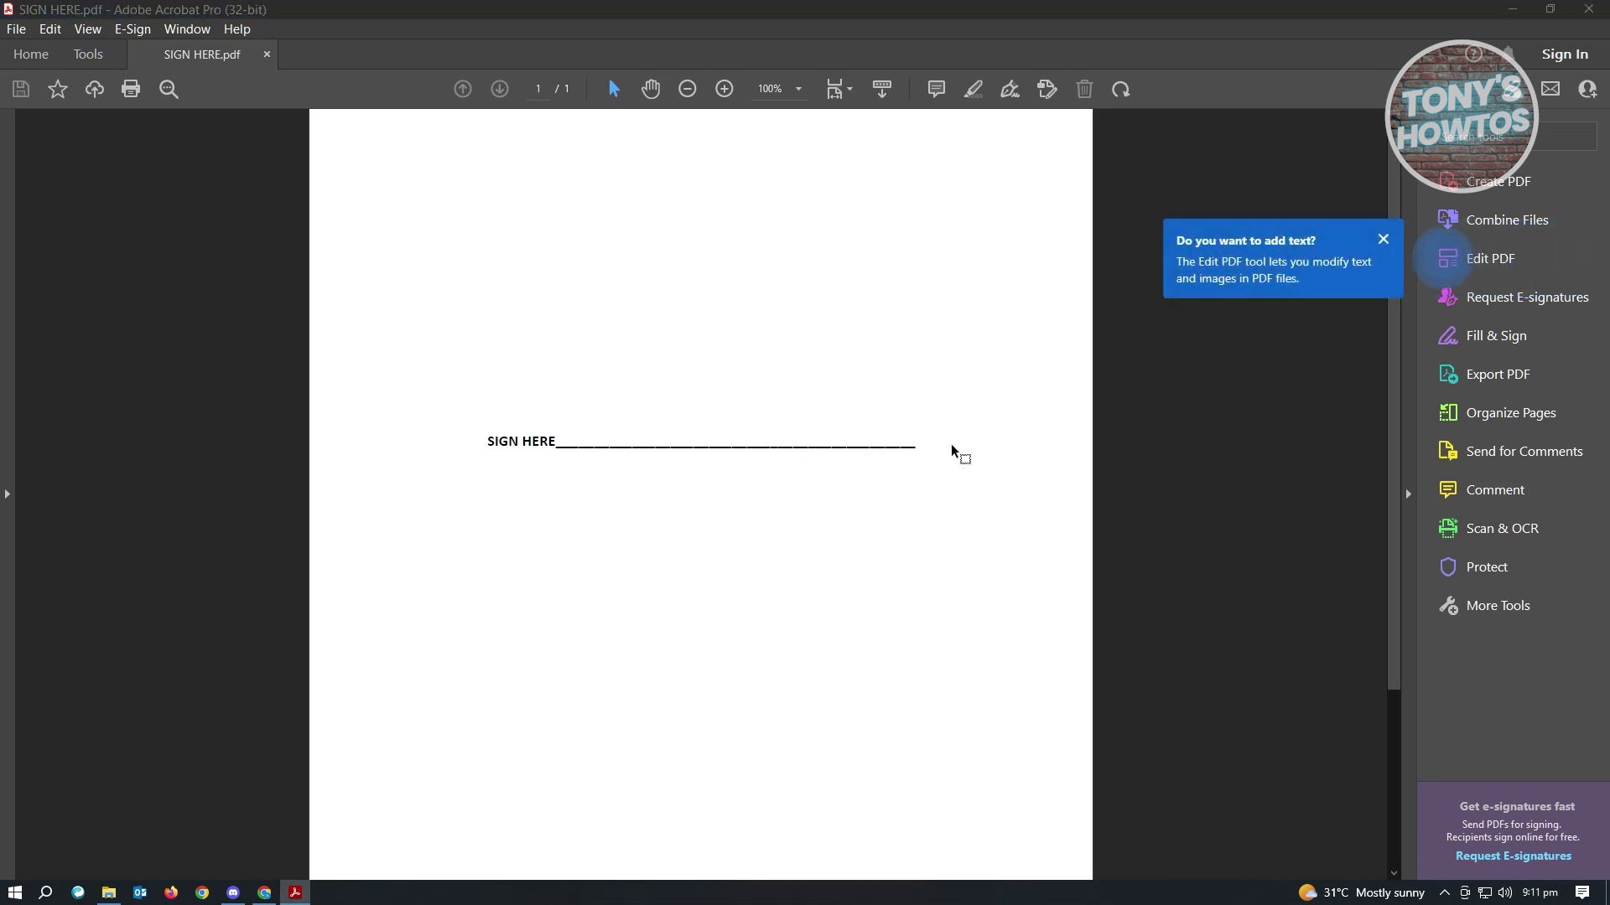
left_click(1383, 239)
- In Edit PDF, type test text 'DASFFDAS' on the SIGN HERE line, undo it, and open Fill & Sign
left_click(1490, 259)
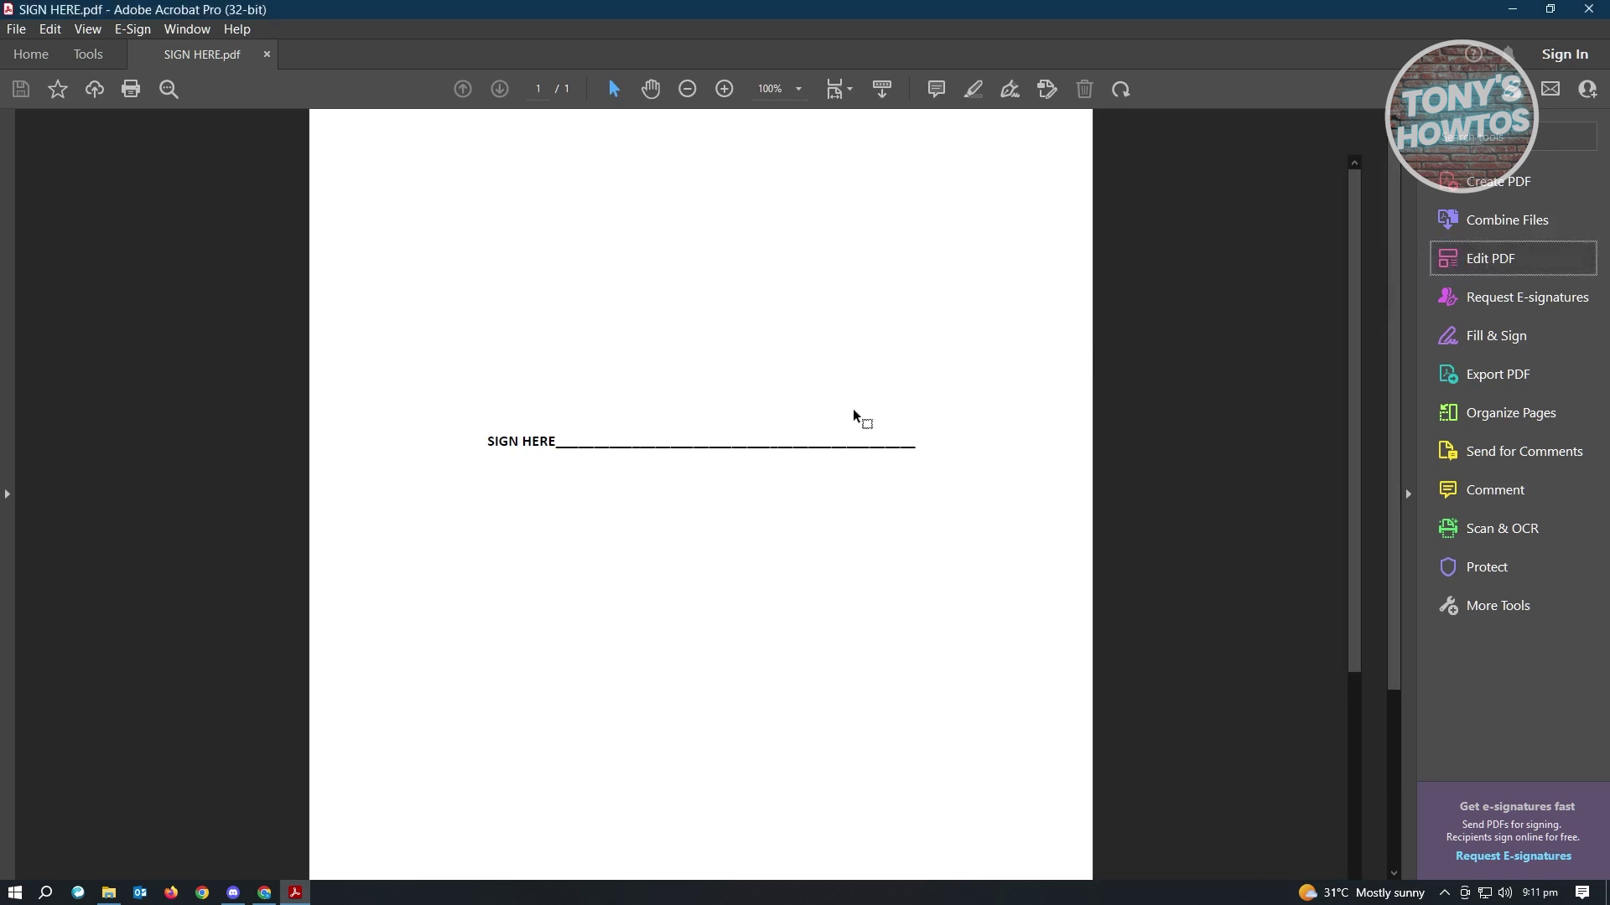
left_click(558, 480)
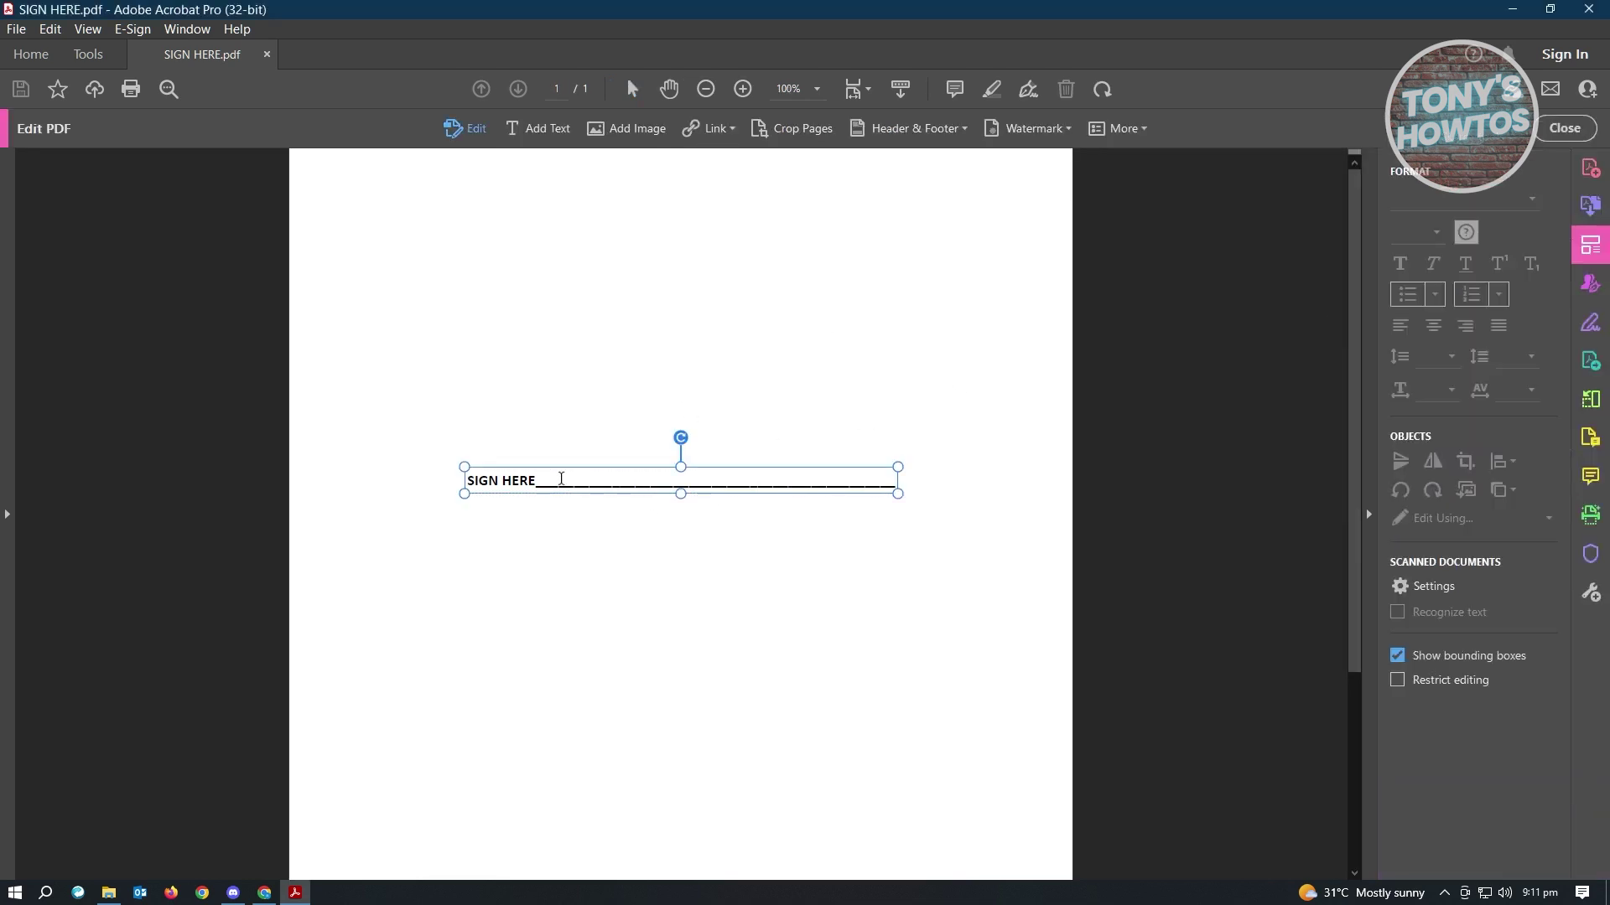
type("DASFFDAS")
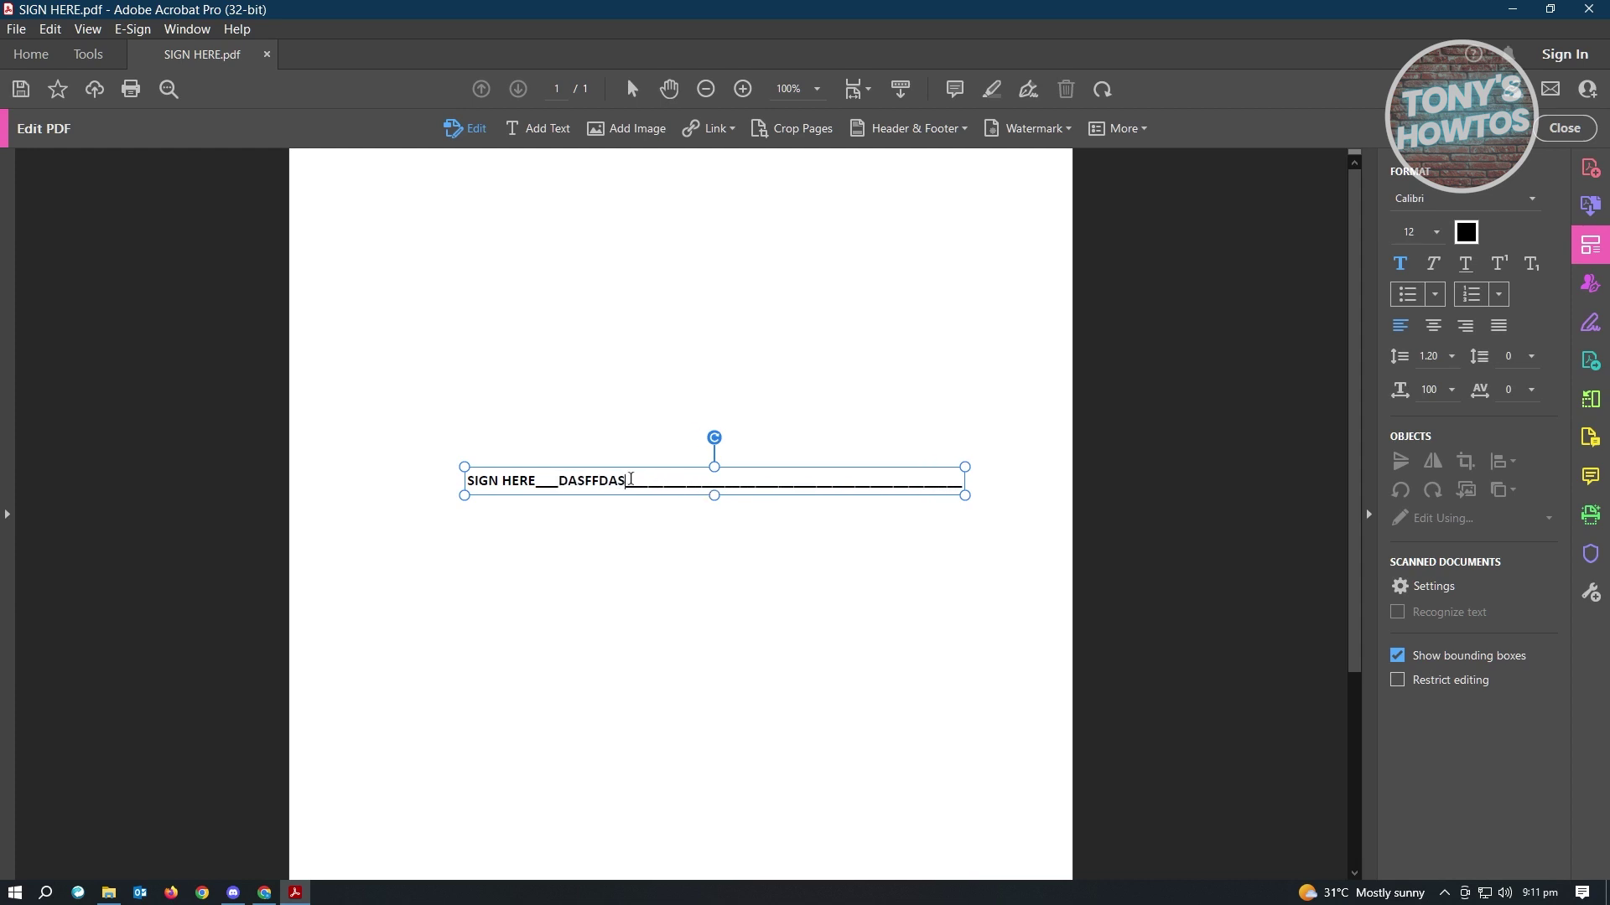
key("ctrl+z")
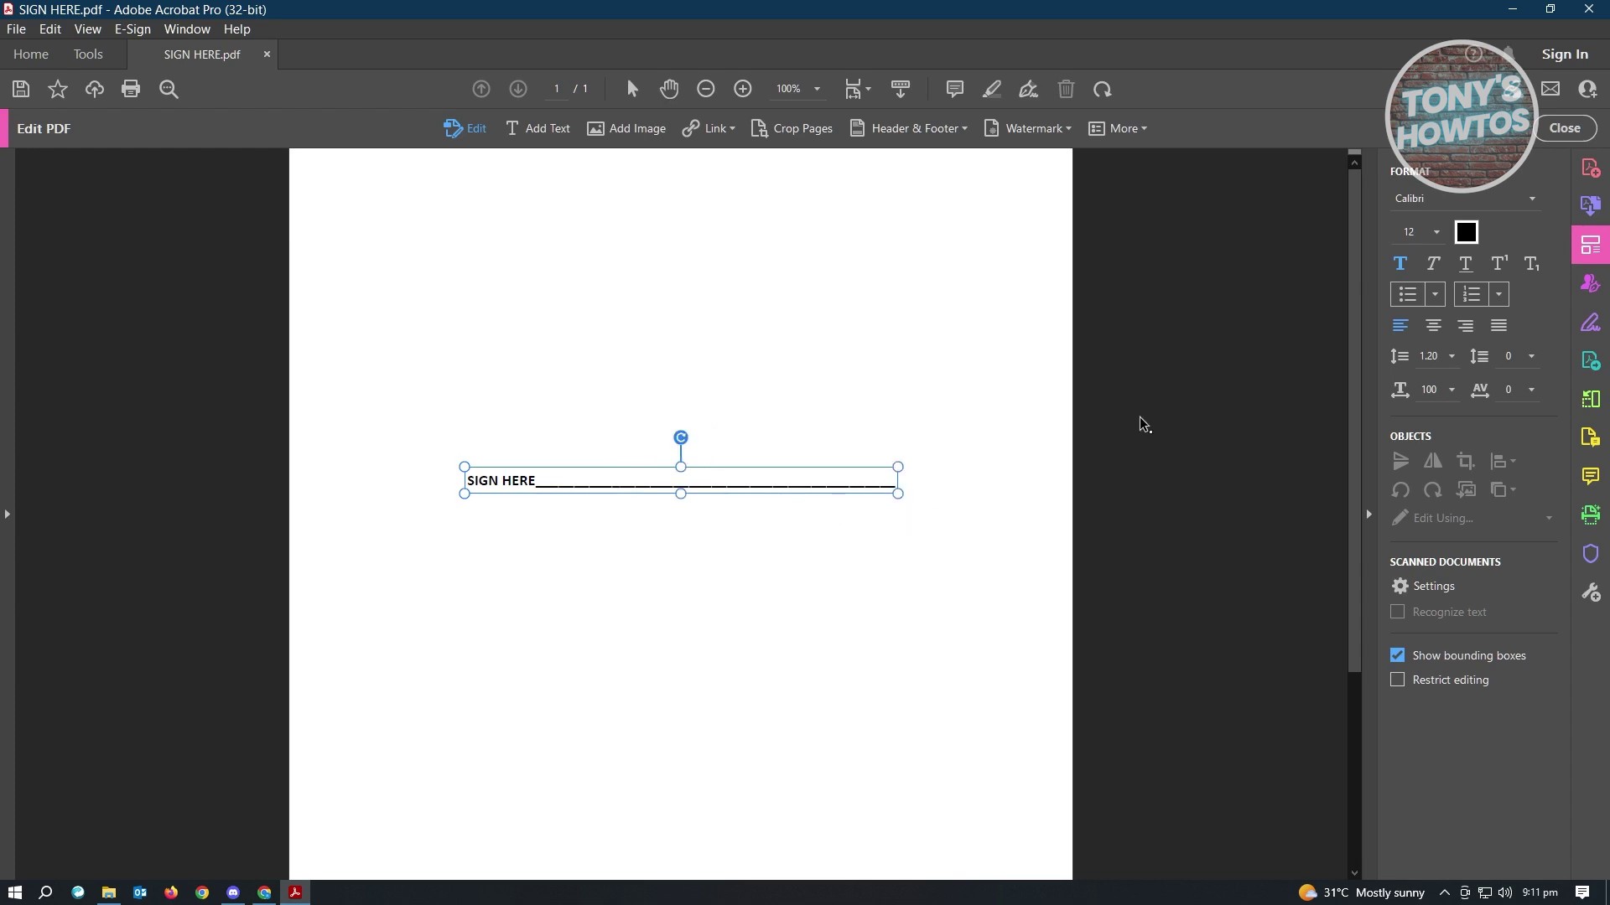
left_click(1565, 127)
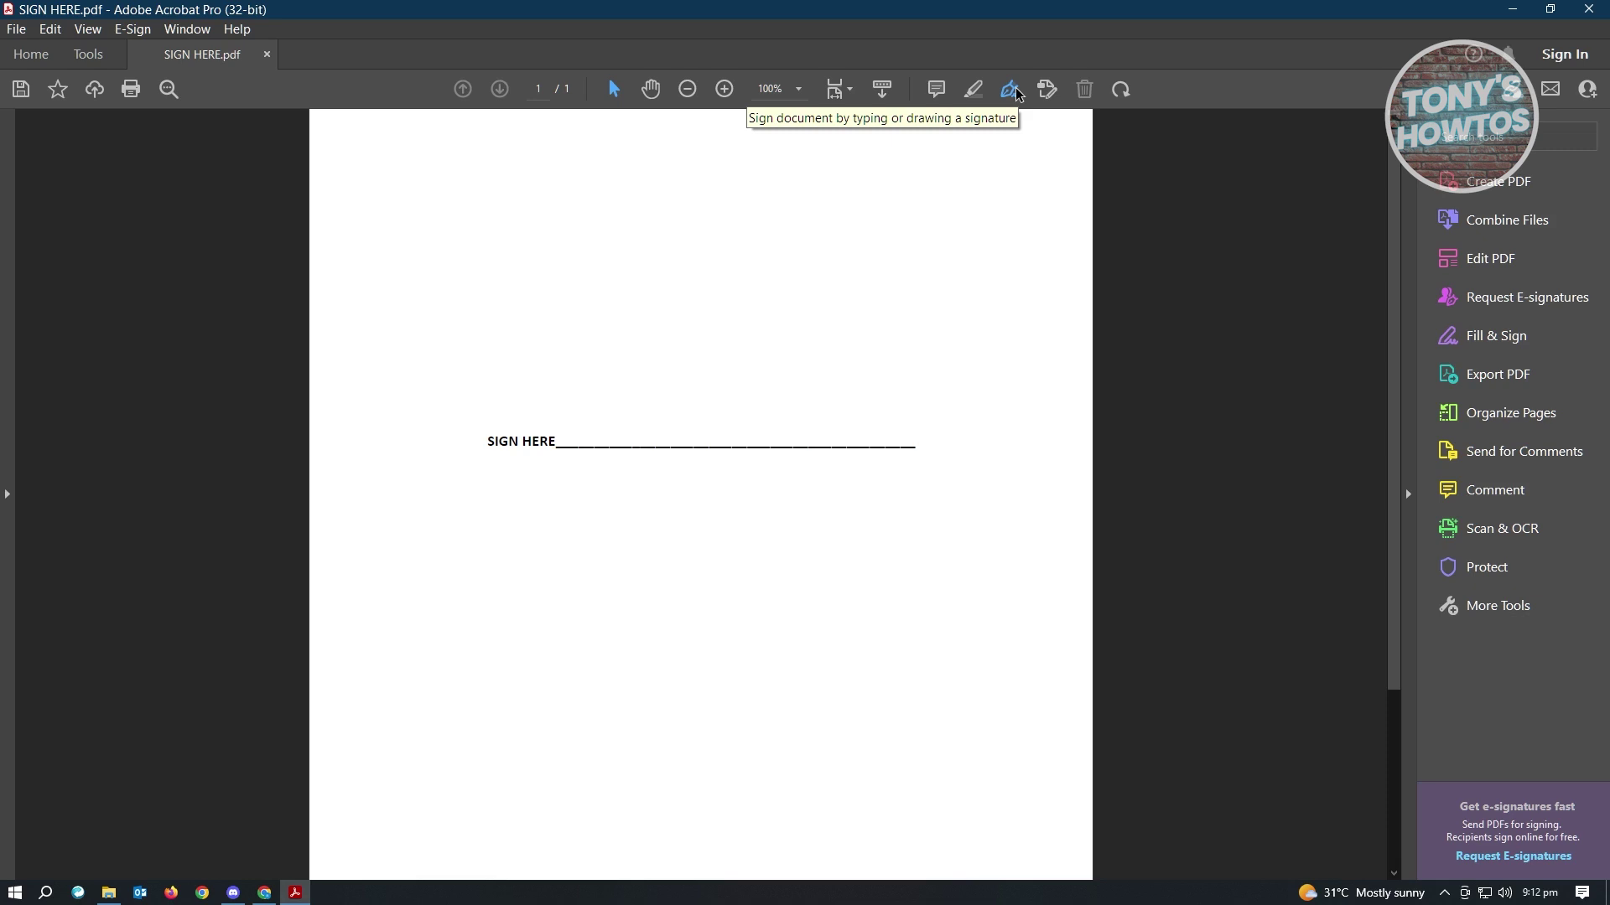
left_click(1010, 89)
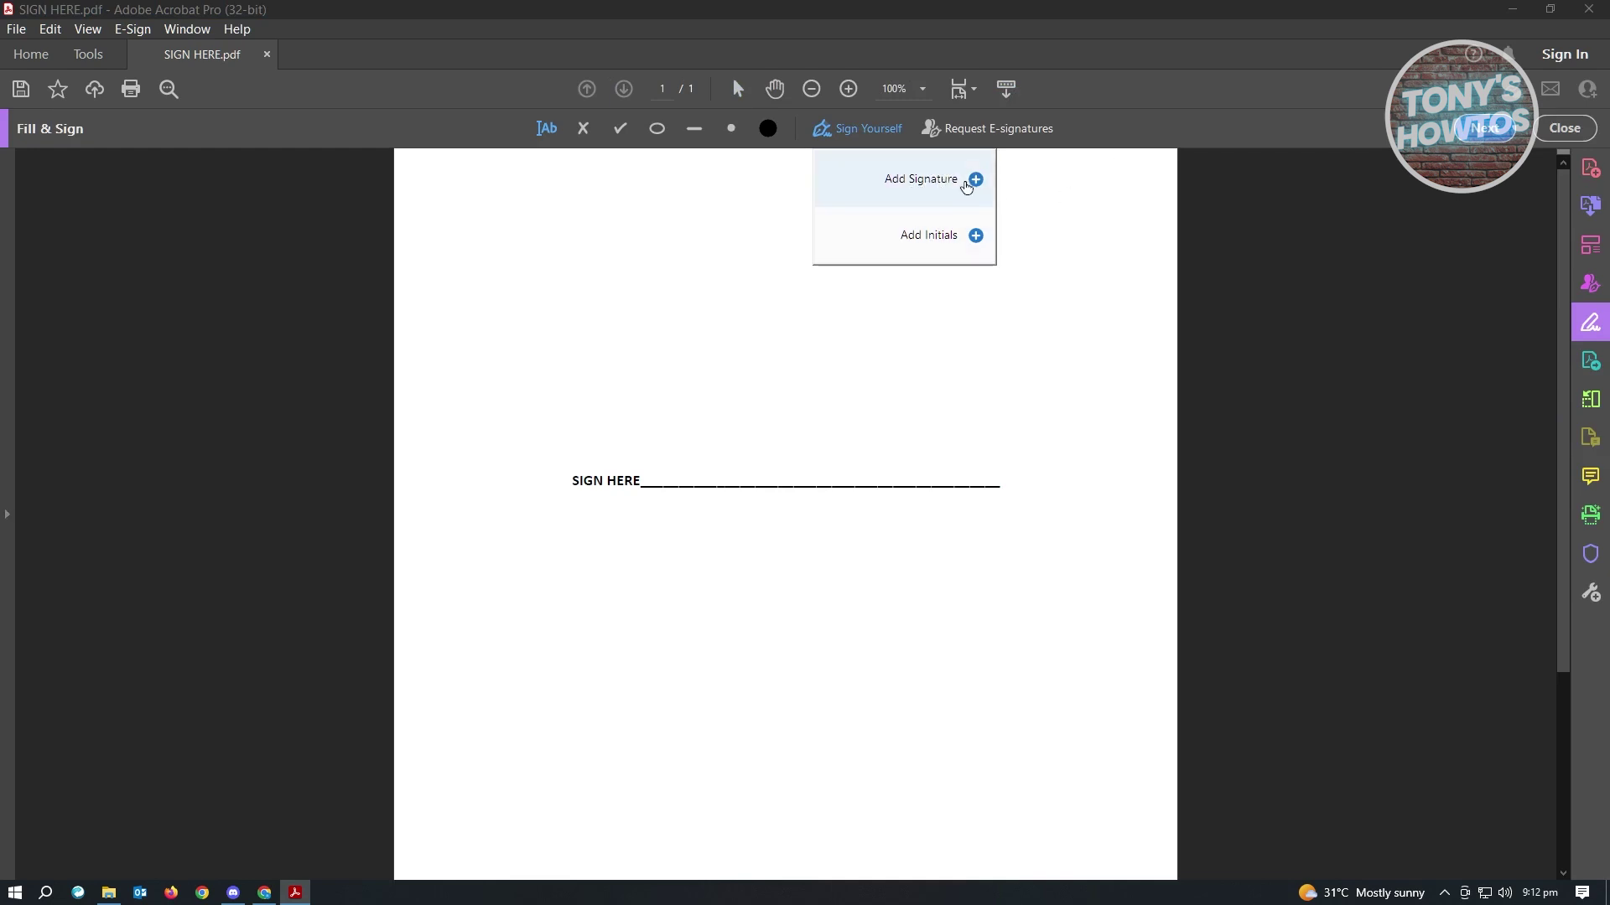
- Start a new signature, type a name, dismiss the style list, and switch to Draw mode
left_click(971, 182)
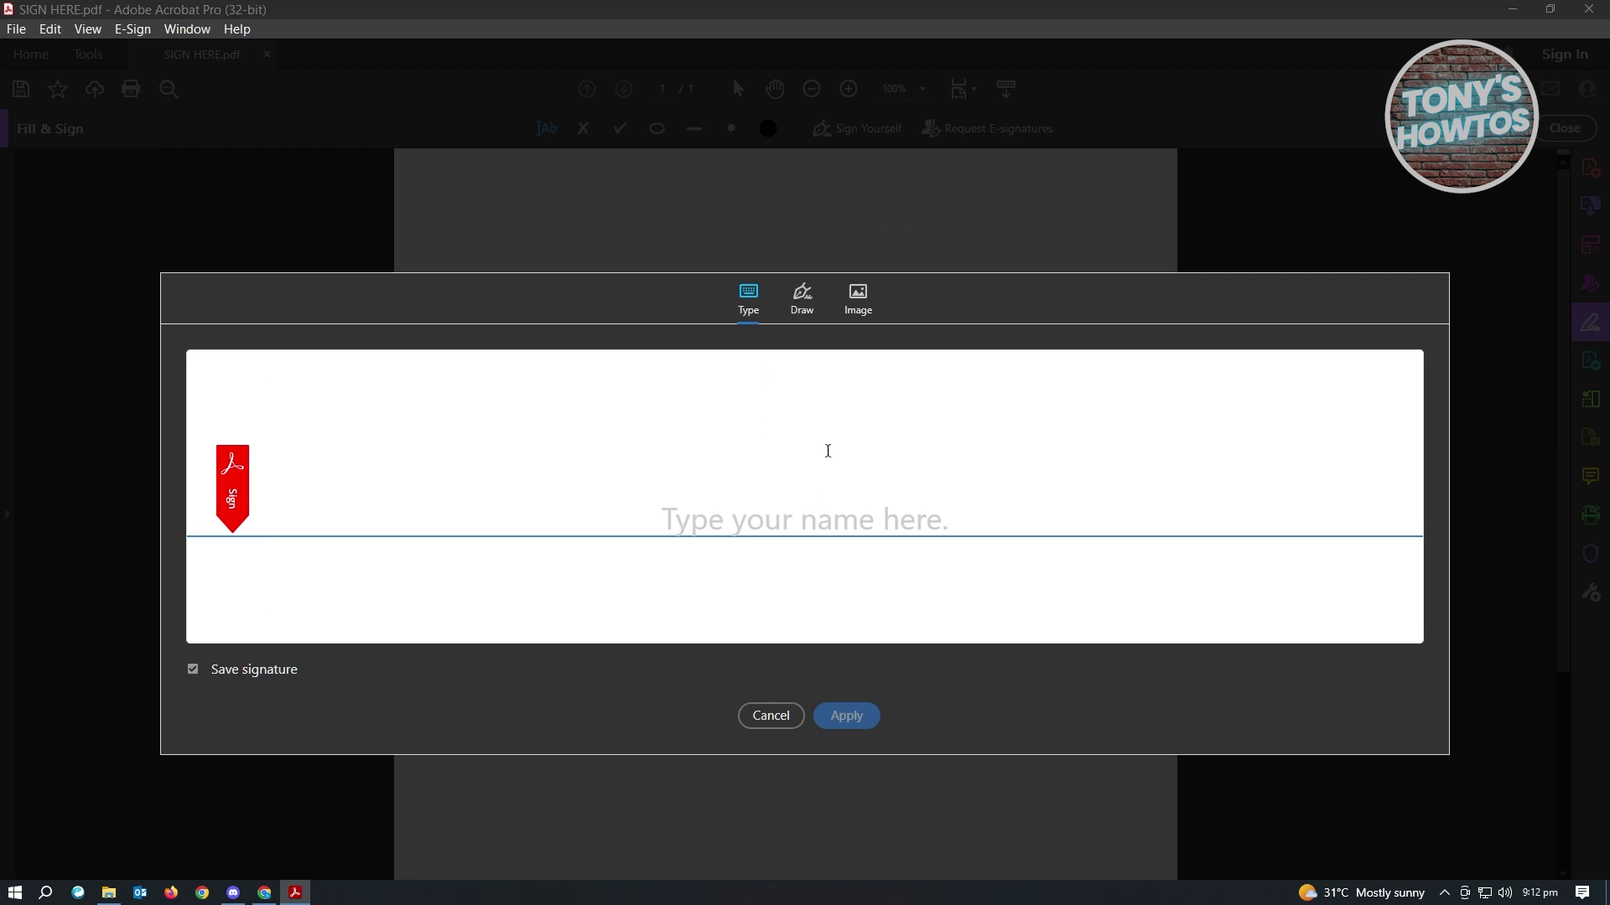
type("RCNZ")
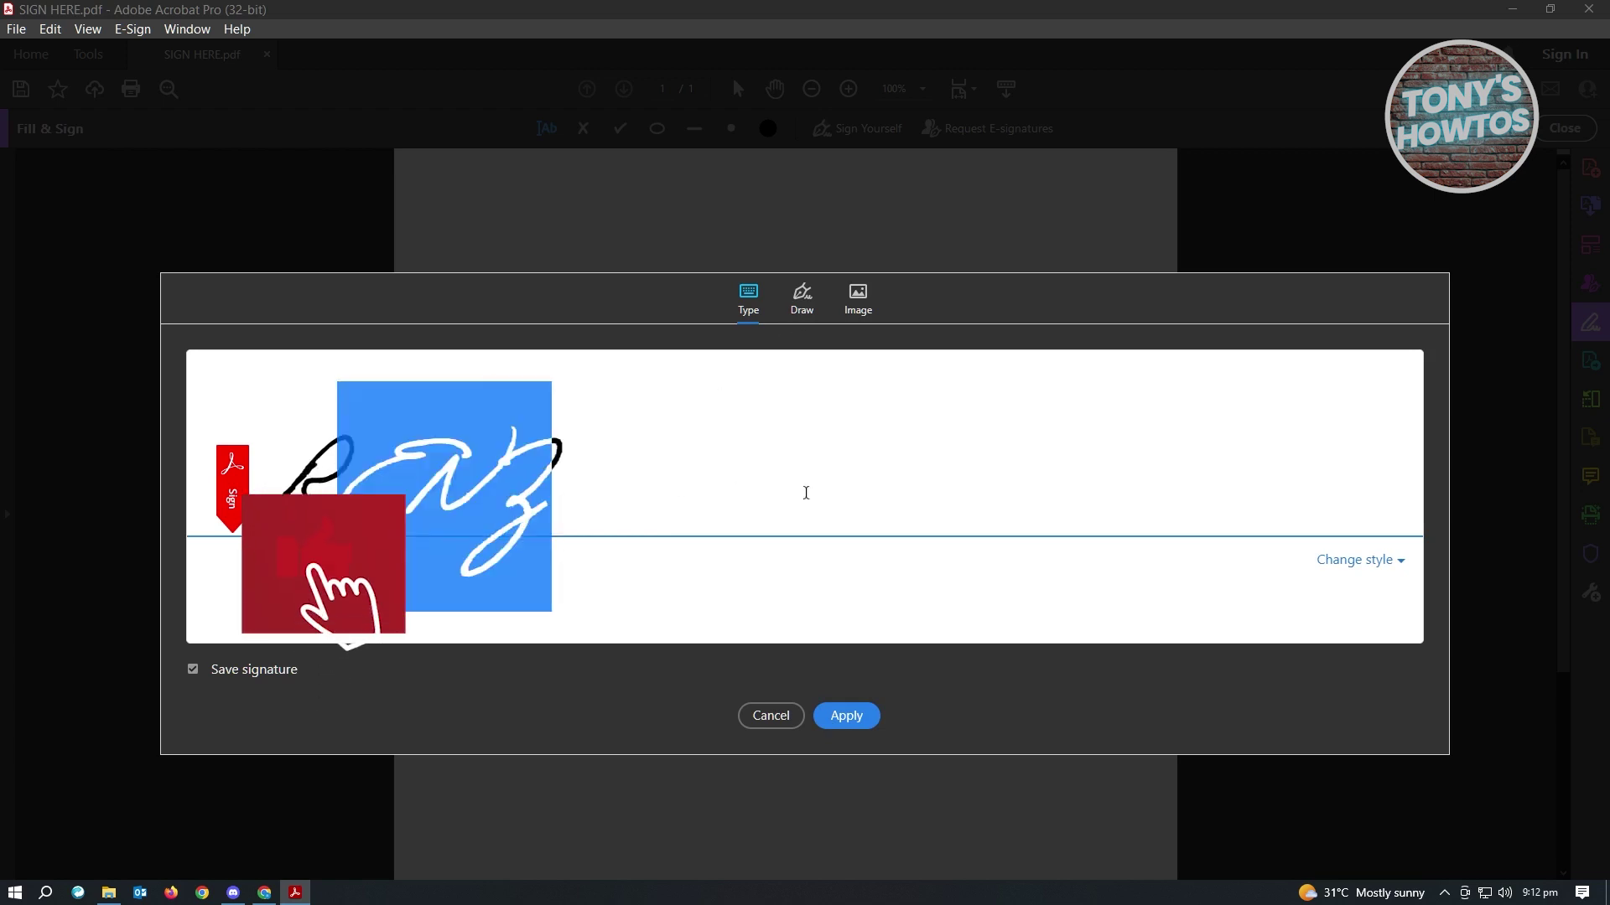
left_click(1402, 561)
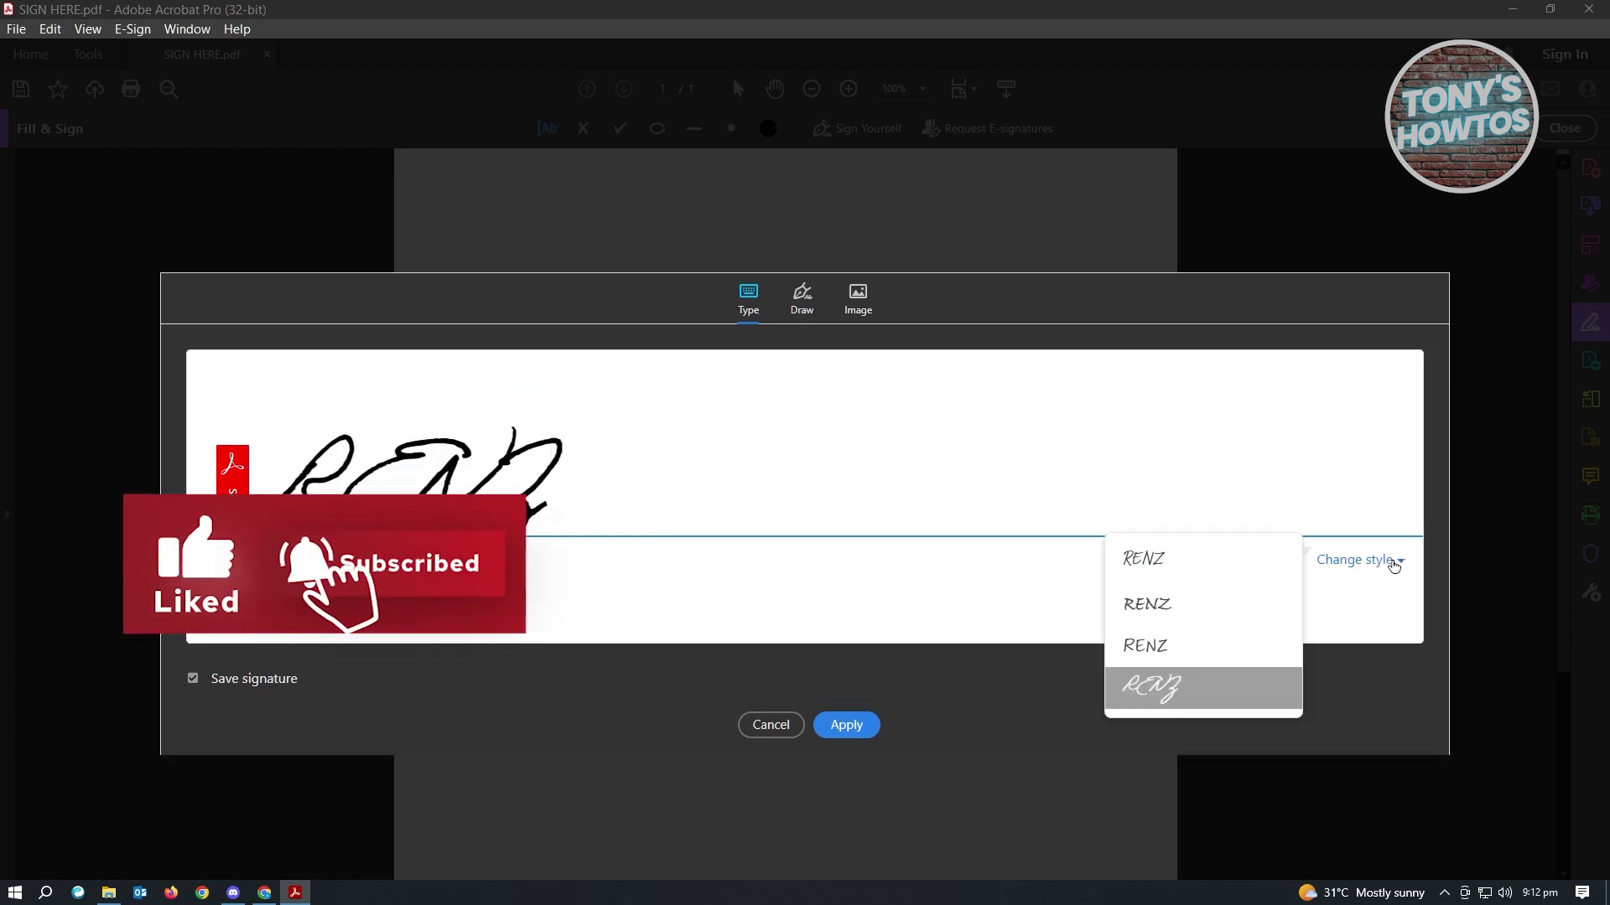
left_click(763, 398)
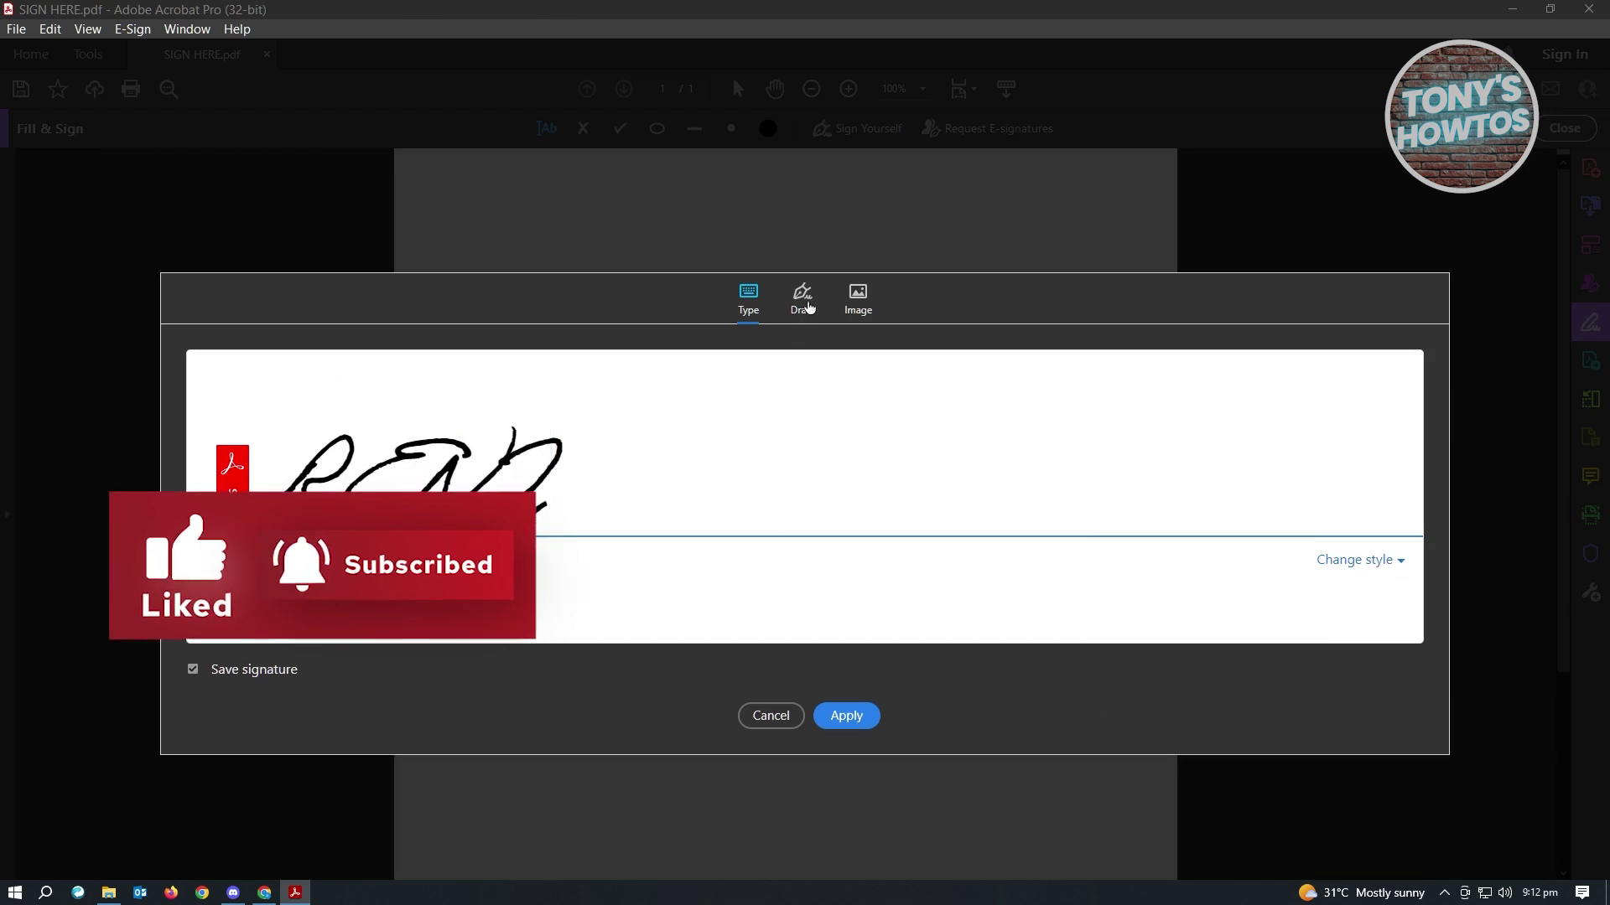
left_click(801, 300)
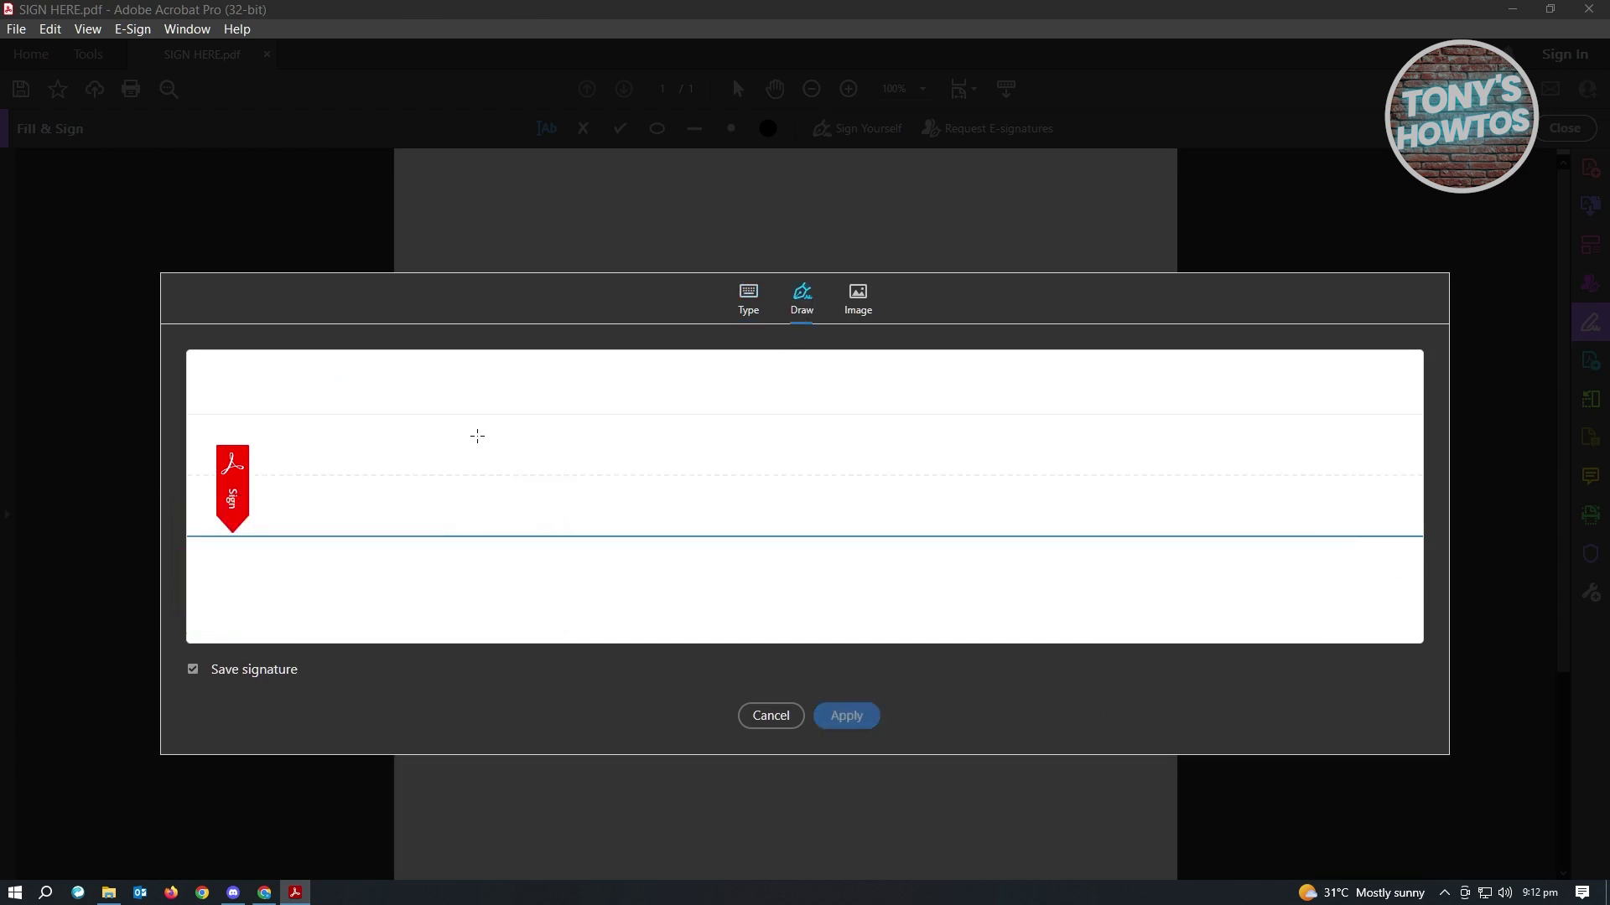
- Hand-draw a four-stroke signature with an underline, briefly try Image, then accept the drawing
left_click_drag(477, 436, 454, 561)
mouse_move(671, 377)
left_mouse_down()
mouse_move(637, 495)
mouse_move(740, 483)
mouse_move(823, 509)
left_mouse_up()
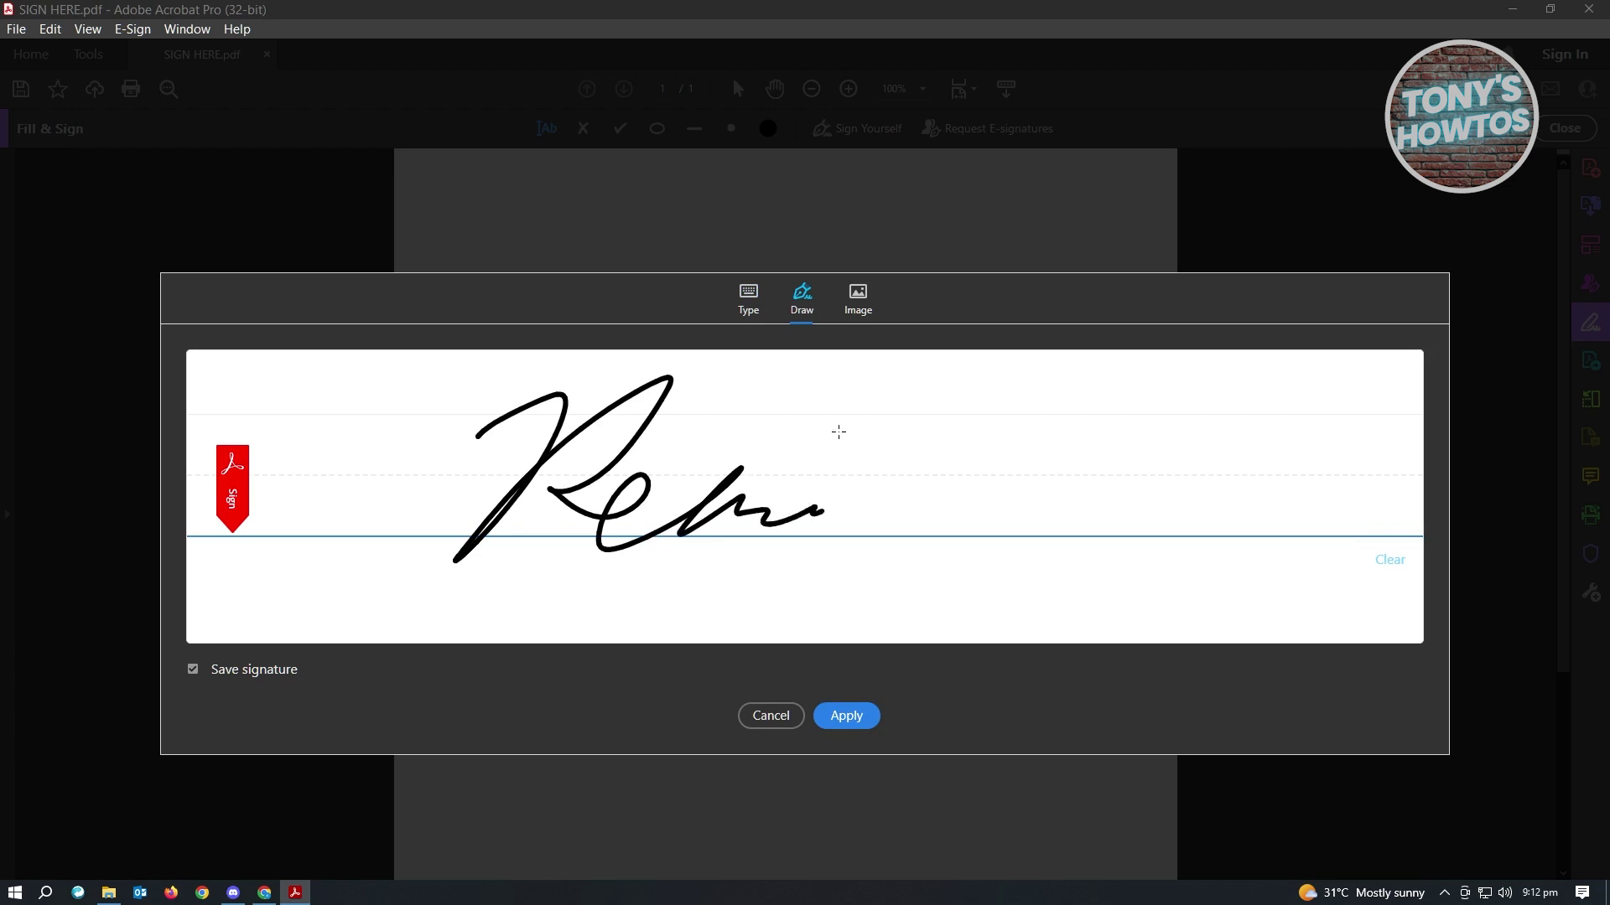
left_click_drag(839, 432, 922, 635)
mouse_move(685, 634)
left_mouse_down()
mouse_move(1078, 453)
mouse_move(1178, 455)
left_mouse_up()
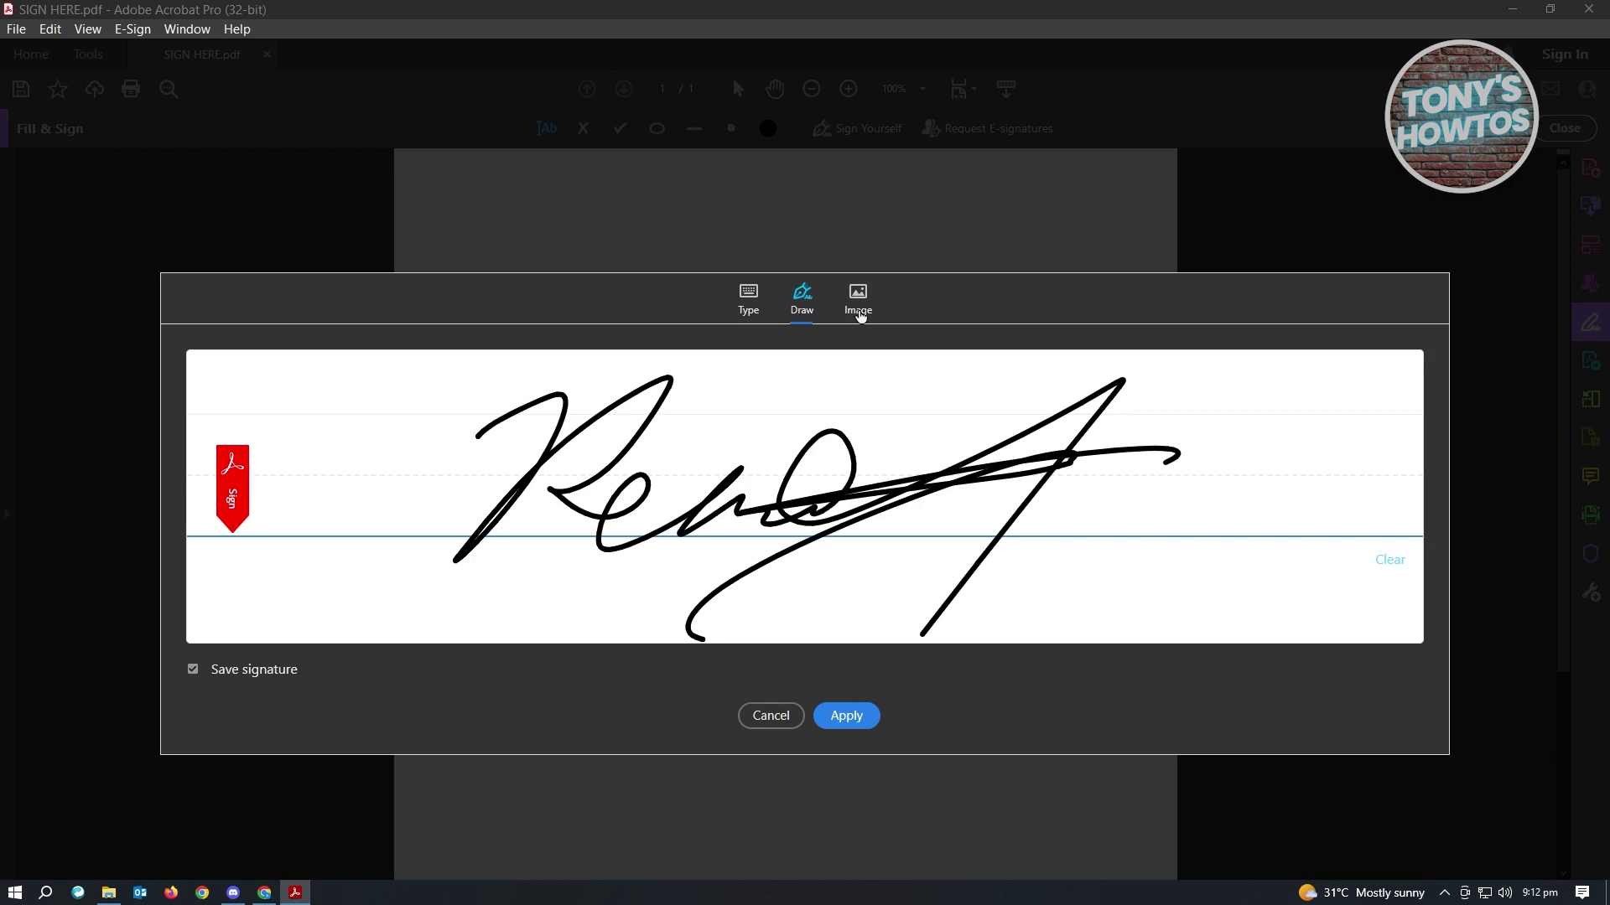
left_click(860, 317)
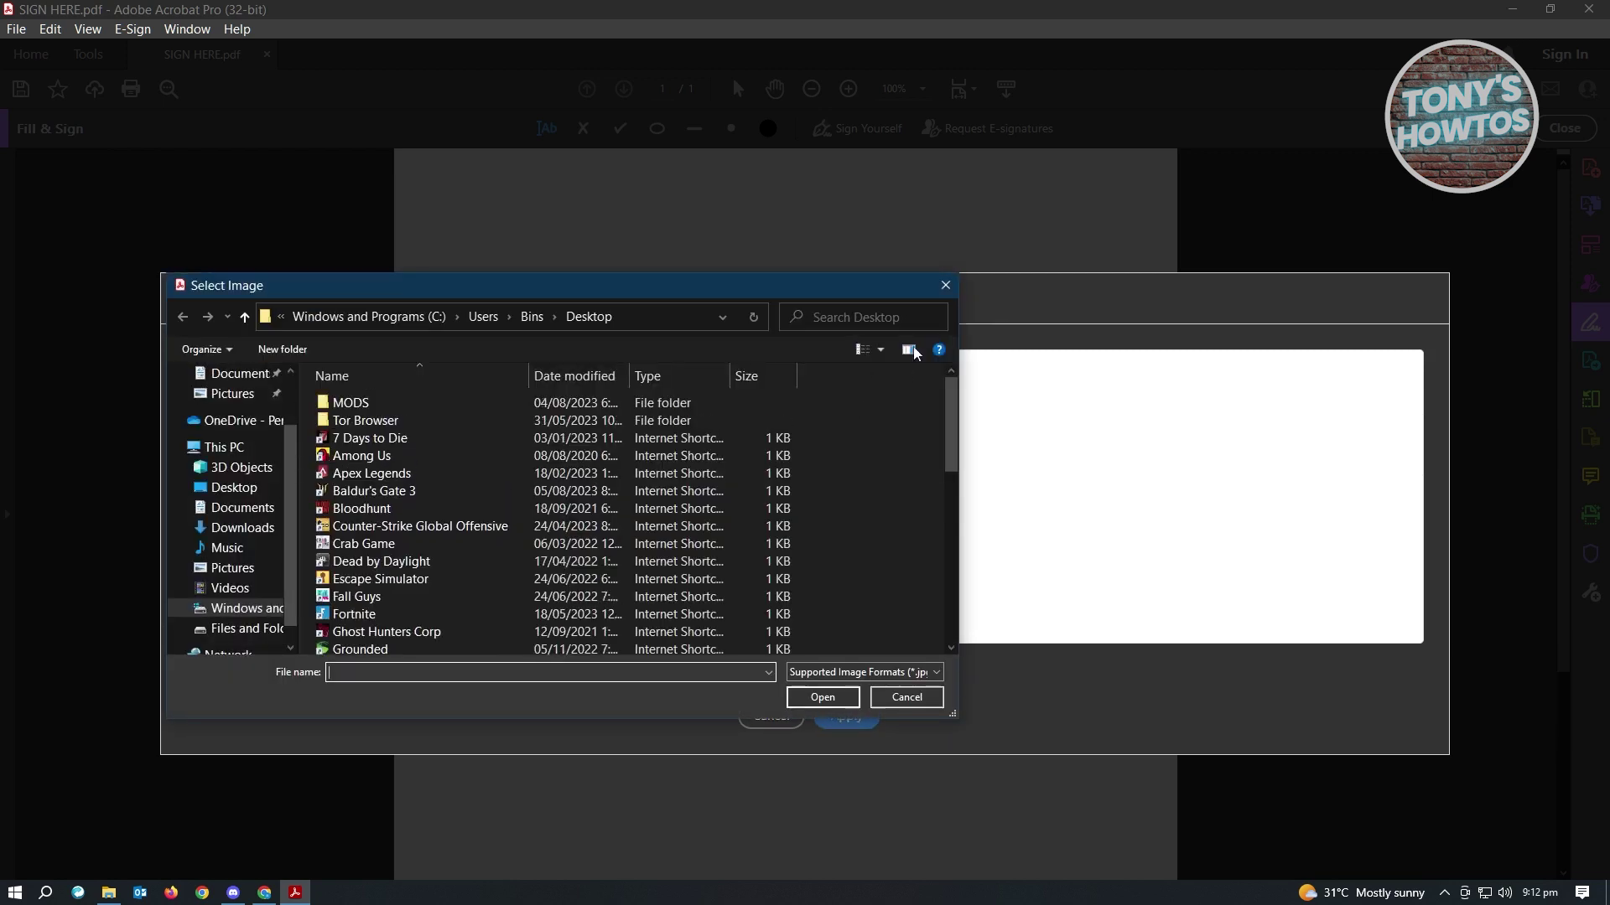
left_click(944, 285)
left_click(802, 298)
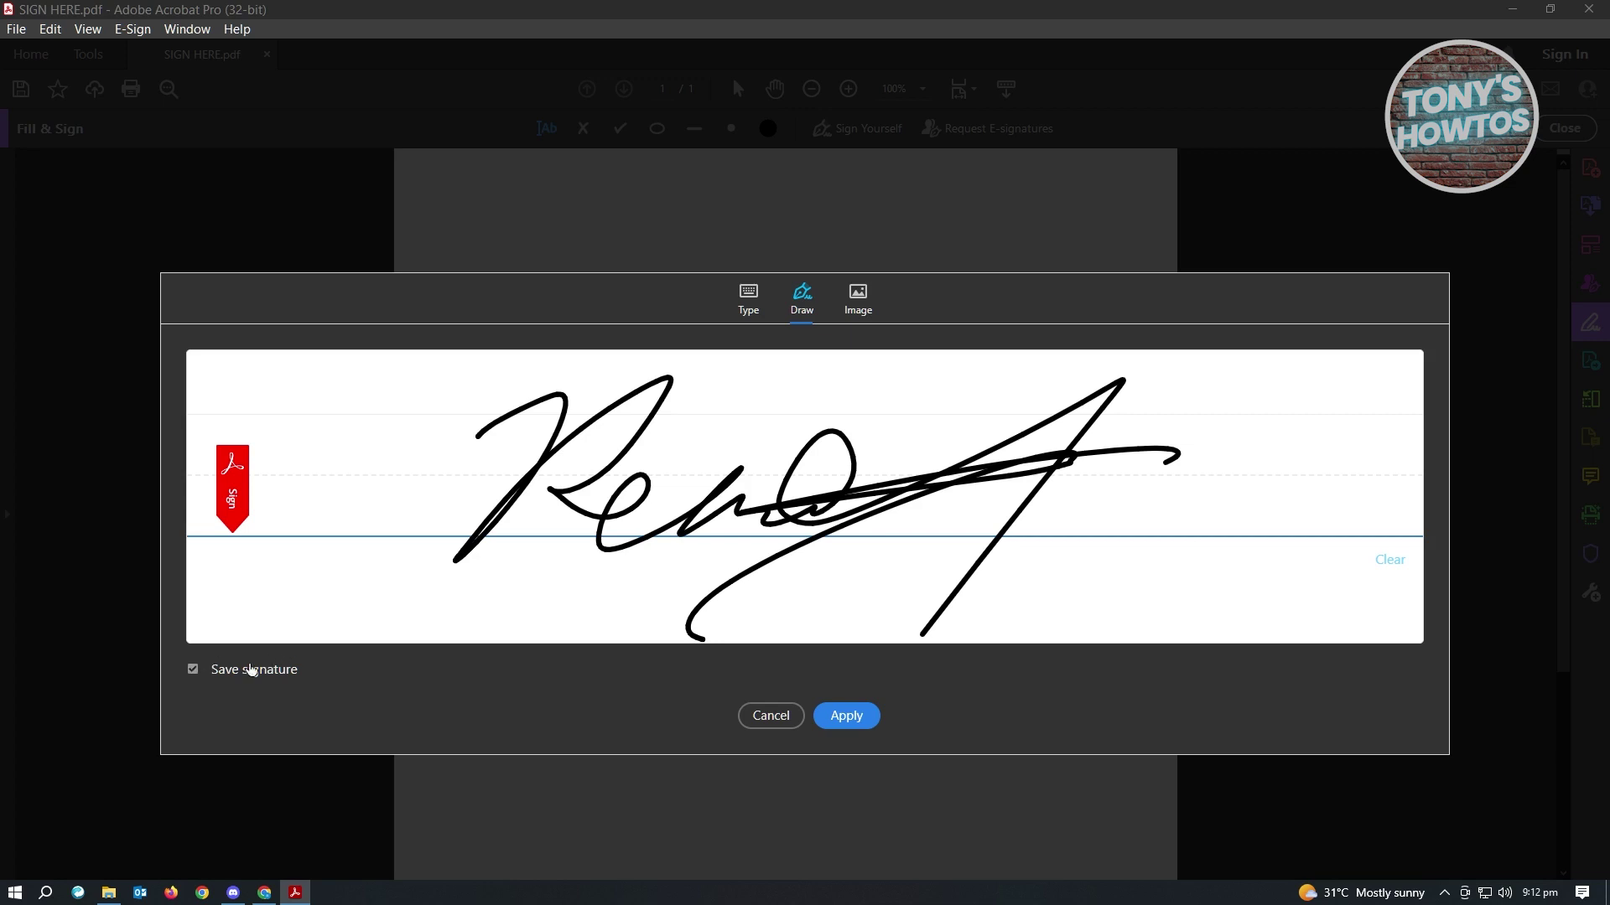
left_click(846, 719)
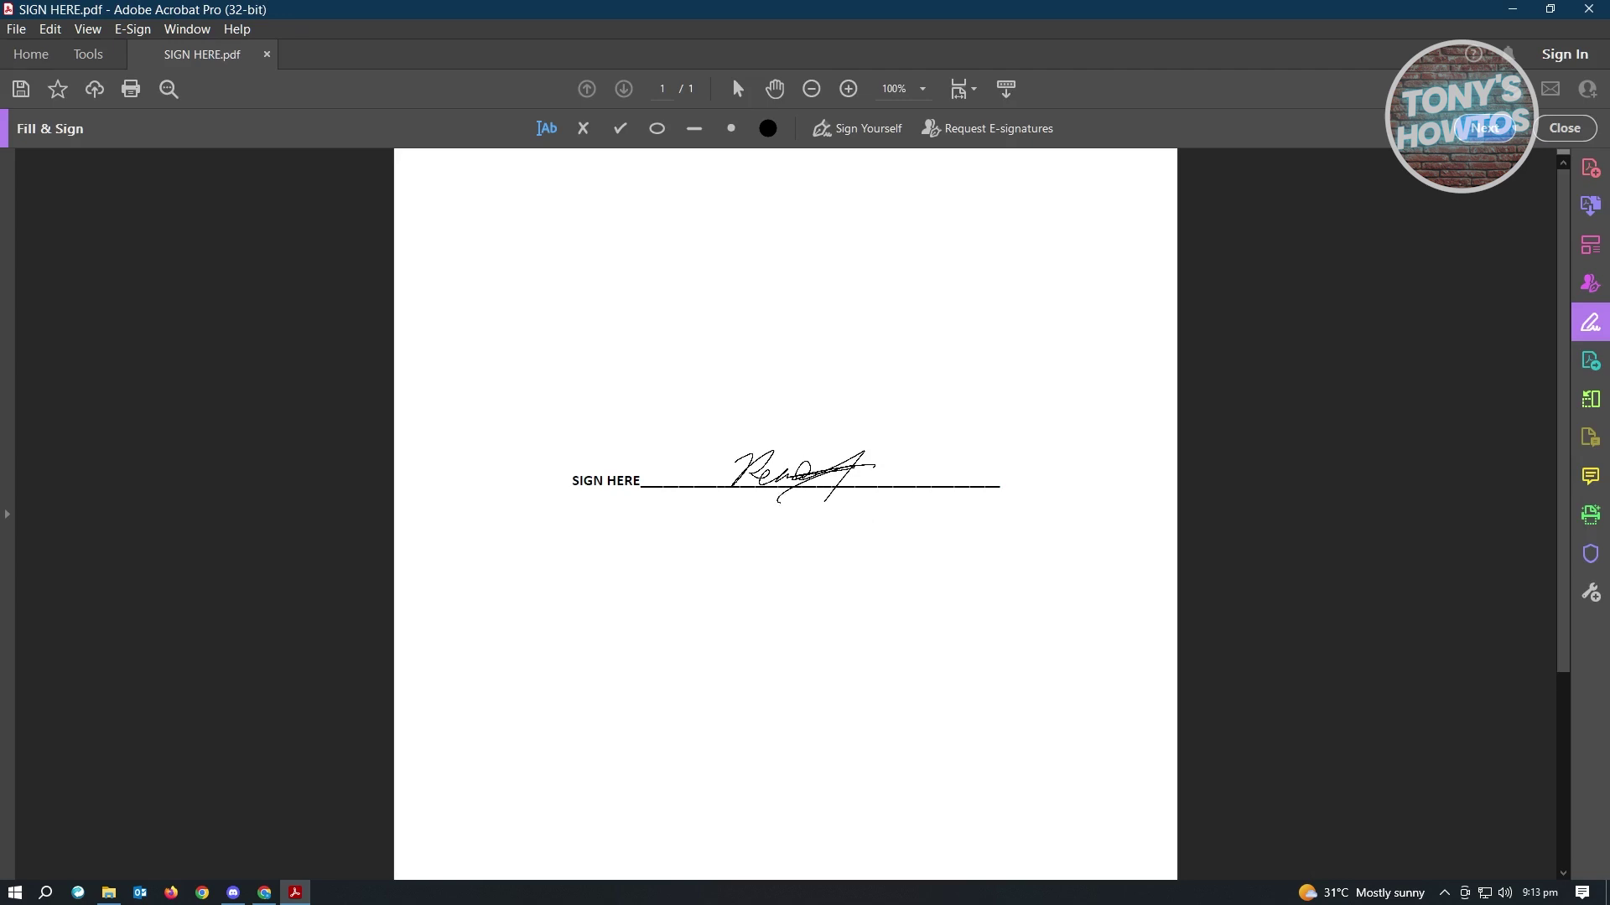
- Place the signature on the SIGN HERE line, deselect it, and close Acrobat
left_click(796, 475)
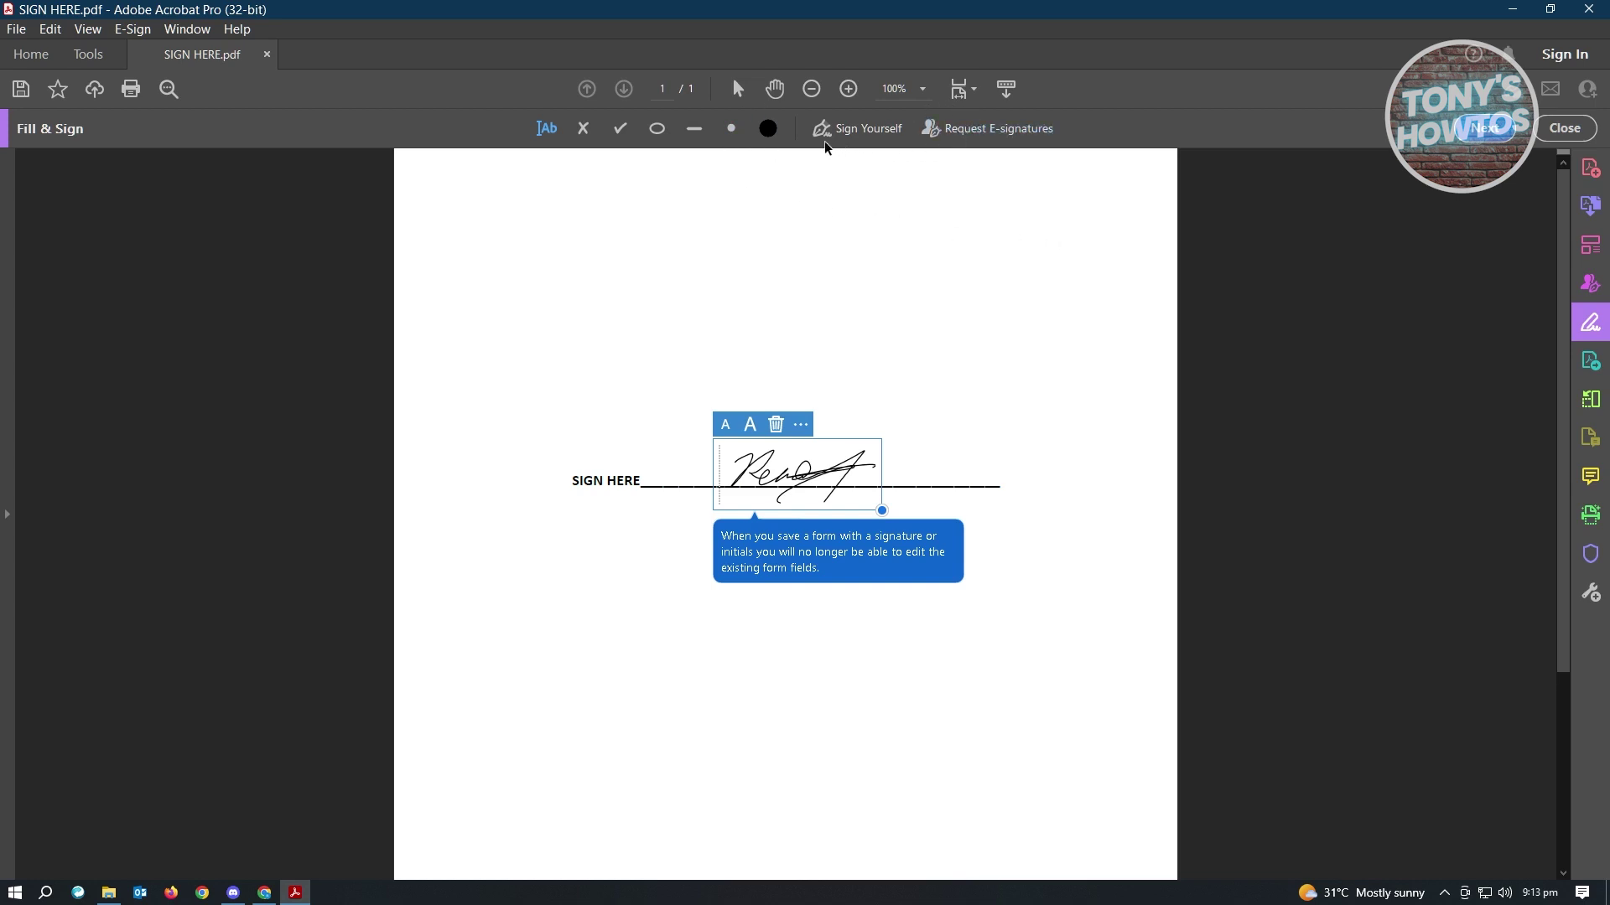
left_click(864, 134)
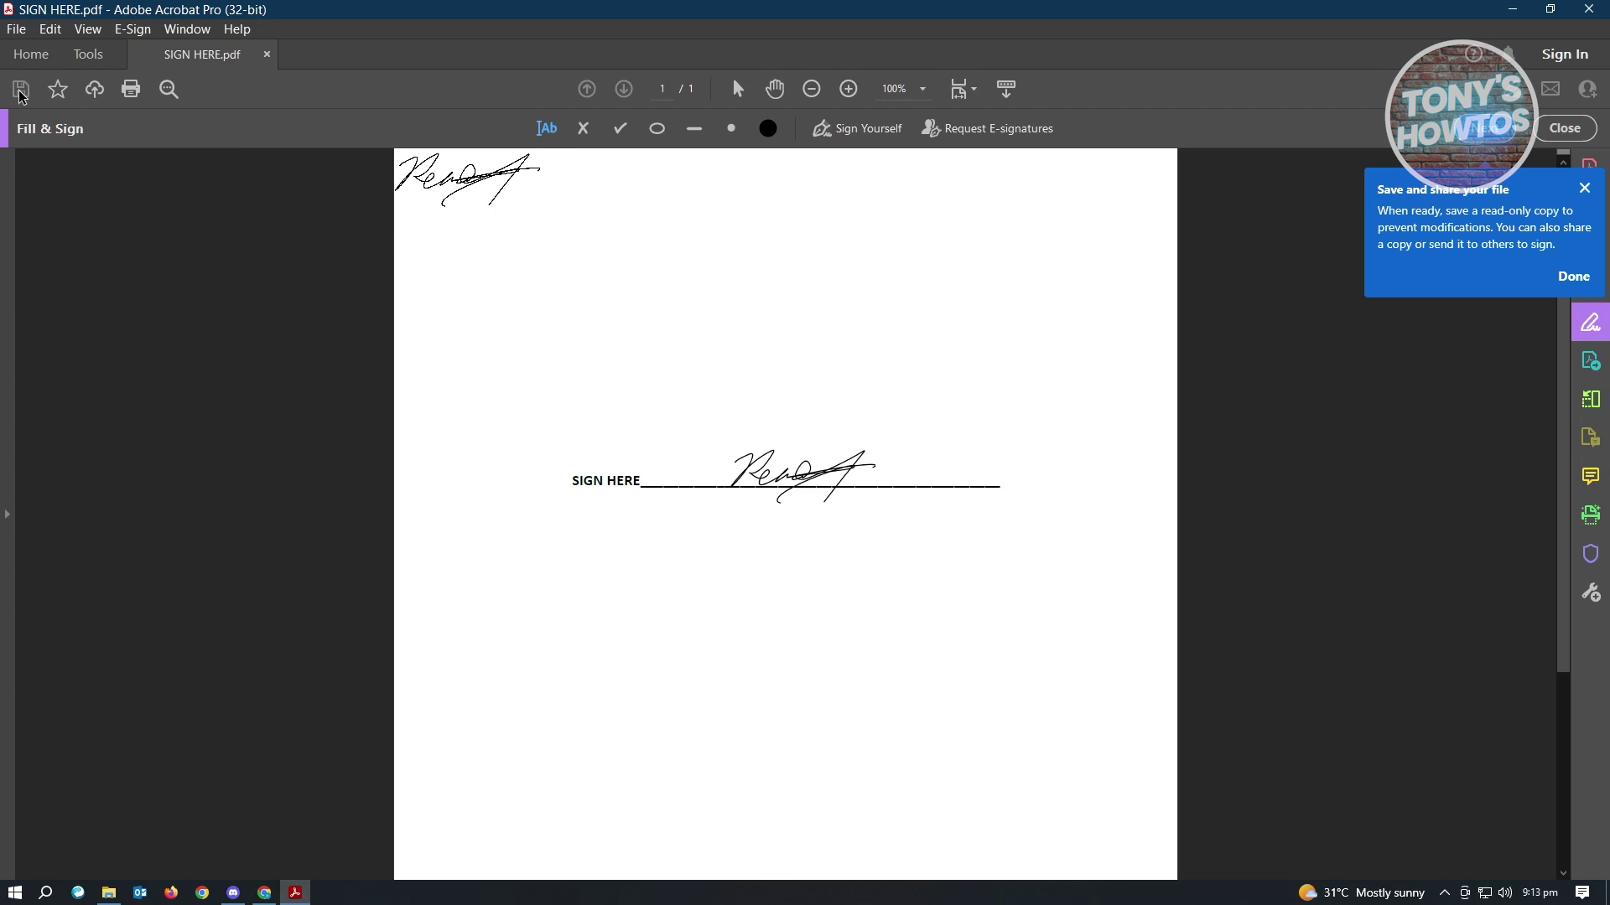
left_click(1589, 8)
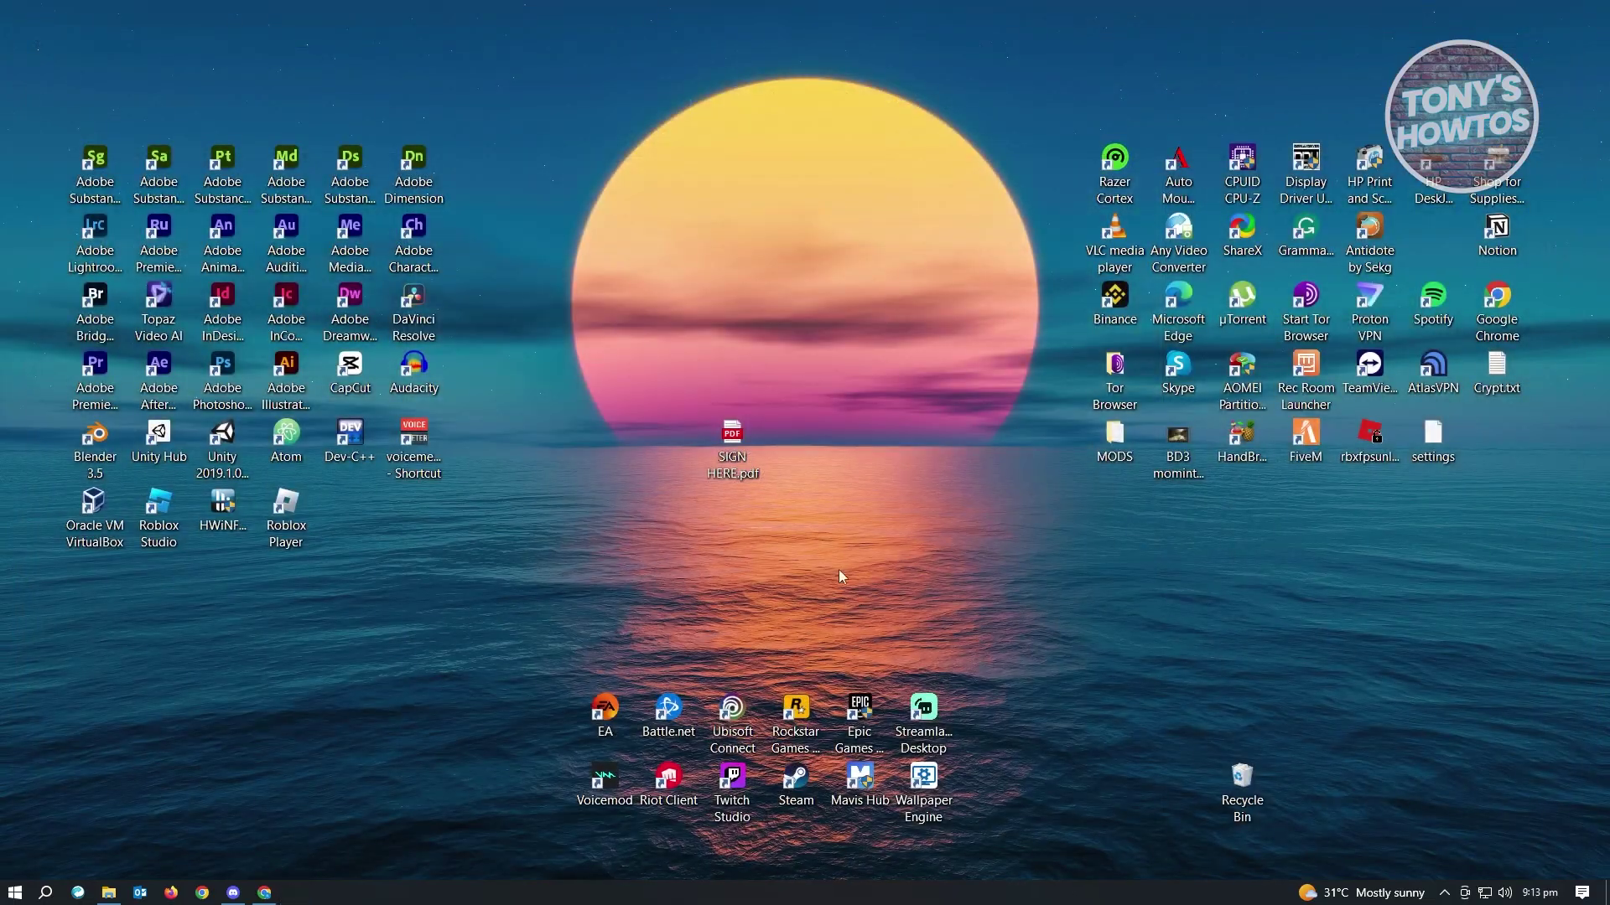
- Open SIGN HERE.pdf from the desktop in Microsoft Edge to check the signature
double_click(733, 441)
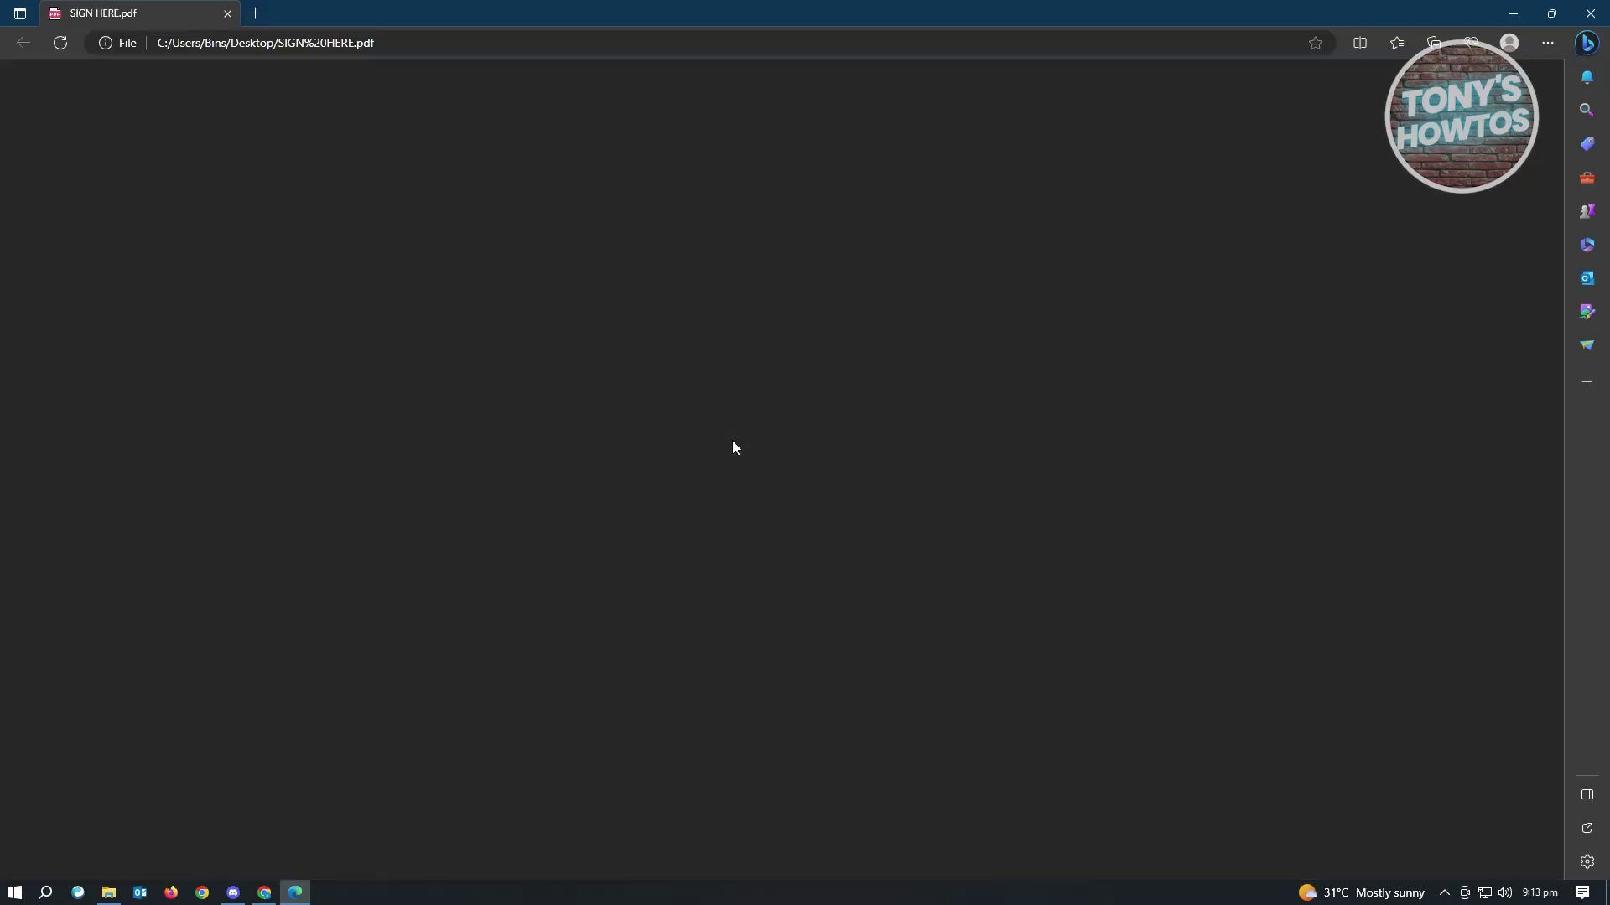